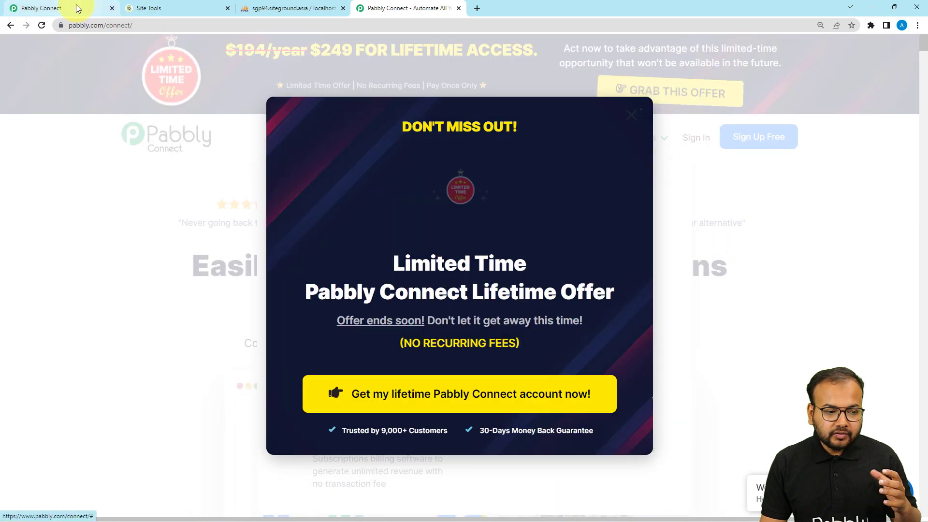
Switch to the Pabbly Connect dashboard and create a workflow named MySQL Automation
{"action": "left_click", "coordinate": [77, 8]}
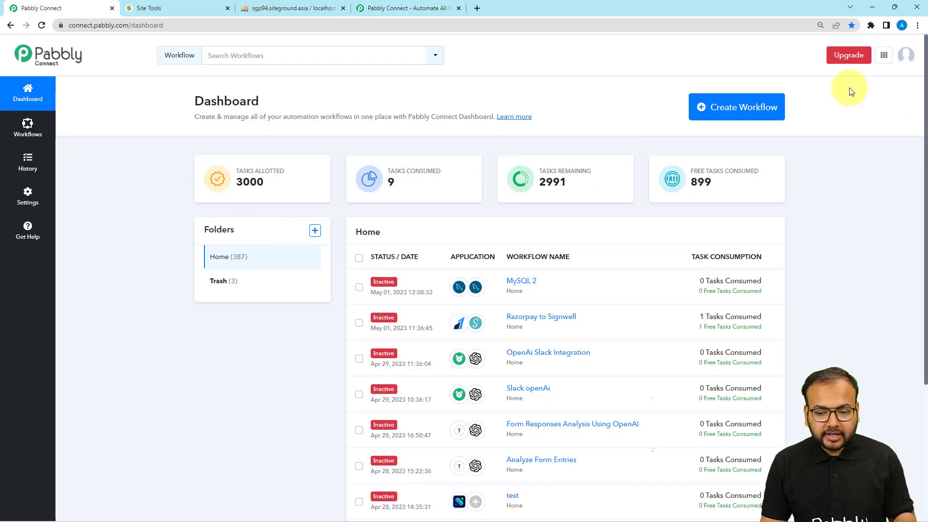
{"action": "left_click", "coordinate": [745, 121]}
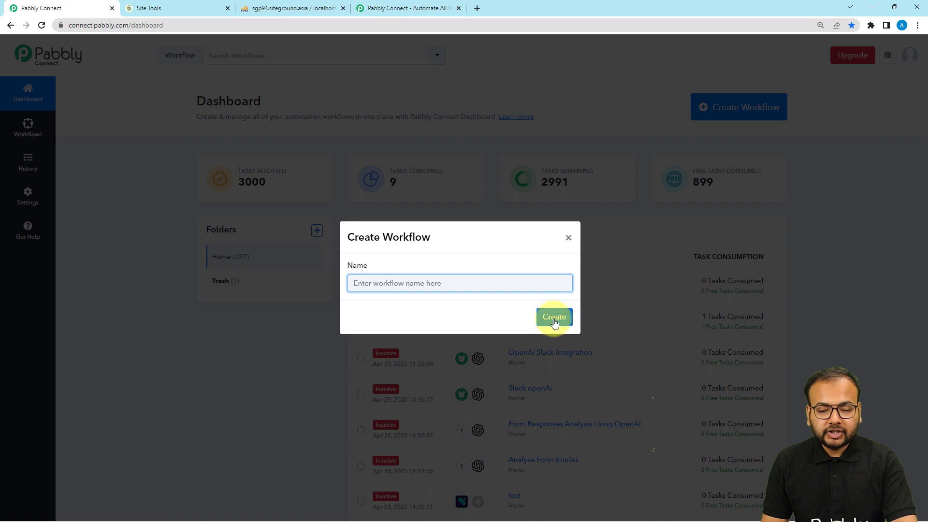
{"action": "type", "text": "MySQL Automation"}
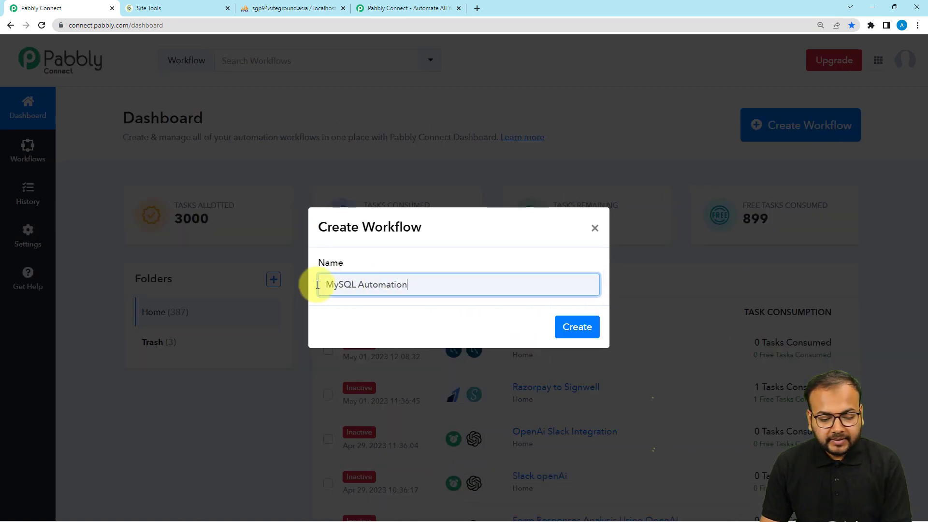
{"action": "left_click", "coordinate": [577, 326]}
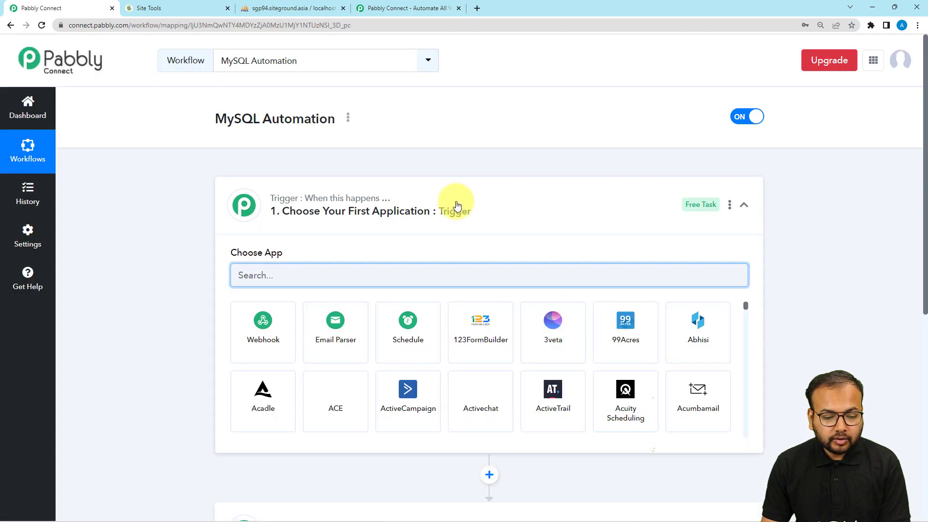
Search for MySQL among the trigger applications and choose it as the workflow's first app
{"action": "left_click", "coordinate": [457, 213]}
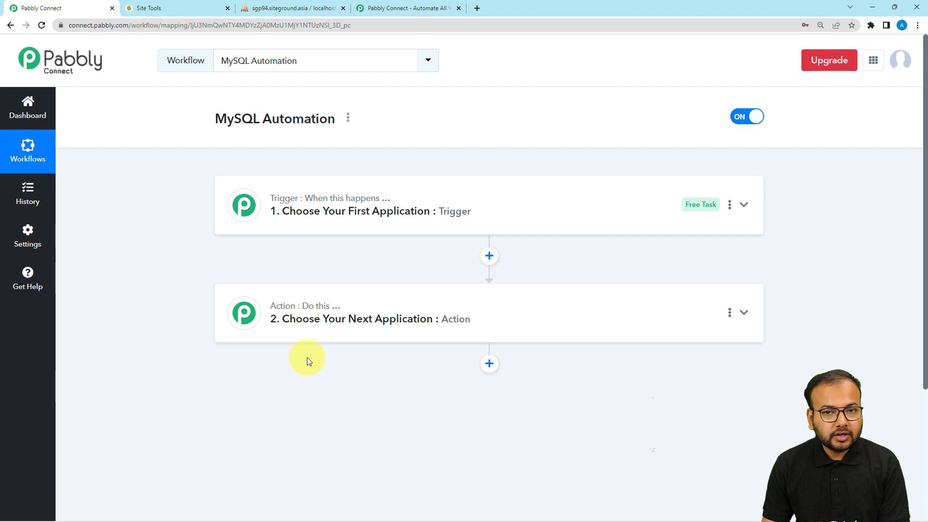
{"action": "left_click", "coordinate": [325, 222]}
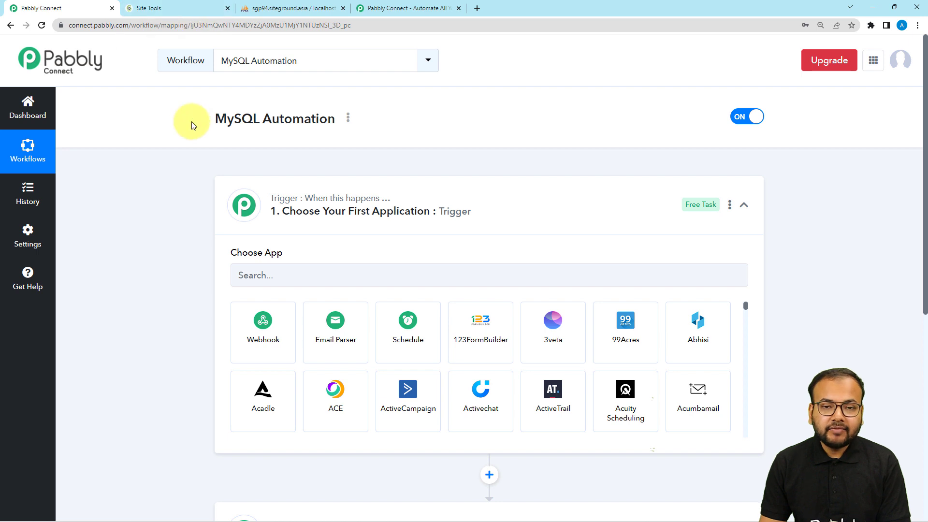
{"action": "scroll", "coordinate": [191, 122], "scroll_direction": "down", "scroll_amount": 1}
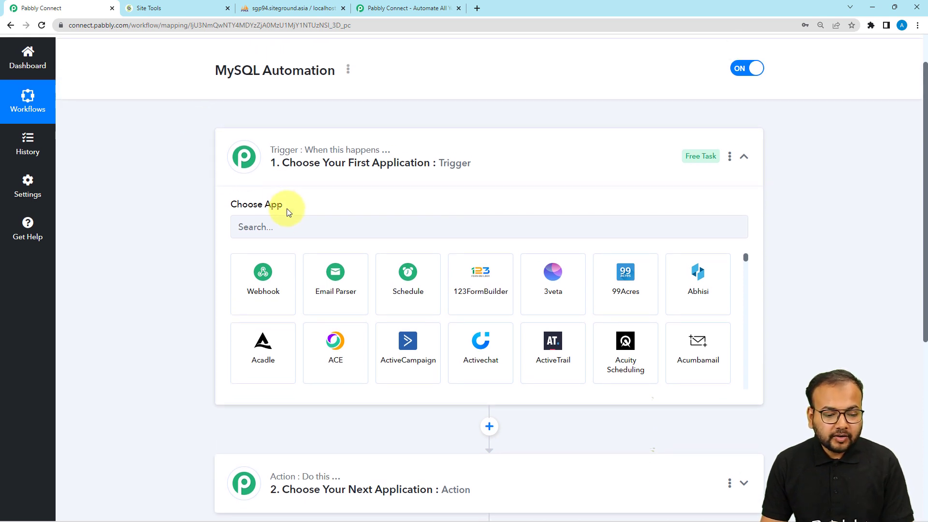
{"action": "left_click", "coordinate": [288, 226]}
{"action": "type", "text": "mys"}
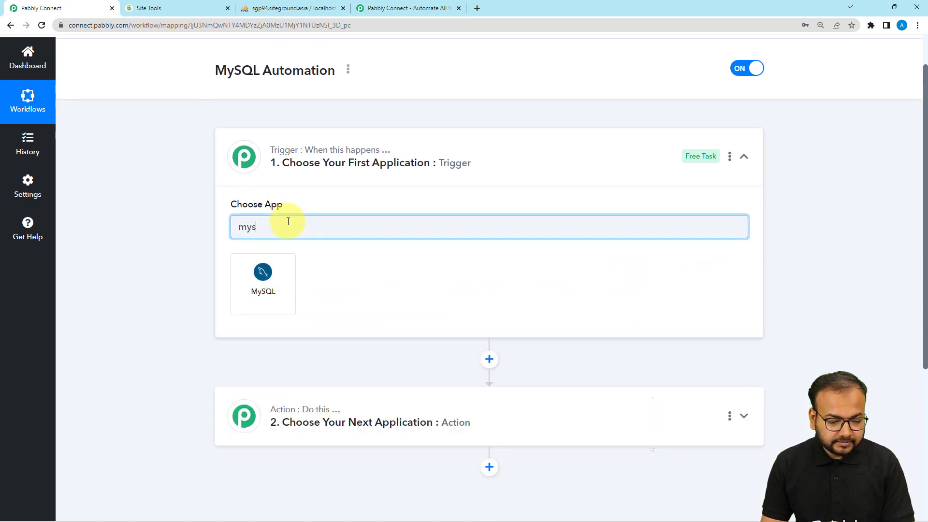
{"action": "left_click", "coordinate": [262, 277]}
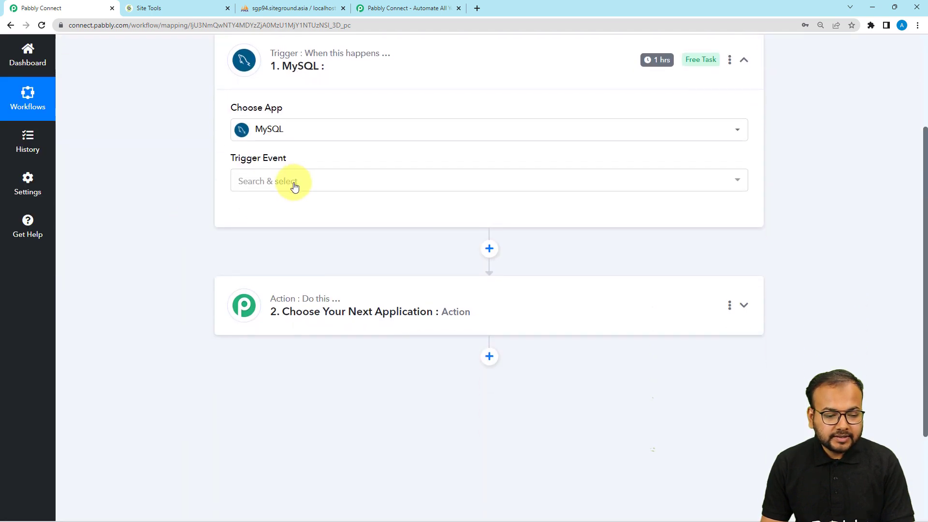
Set the trigger event to New Row in a Table and open the MySQL account connection settings
{"action": "left_click", "coordinate": [282, 178]}
{"action": "left_click", "coordinate": [266, 234]}
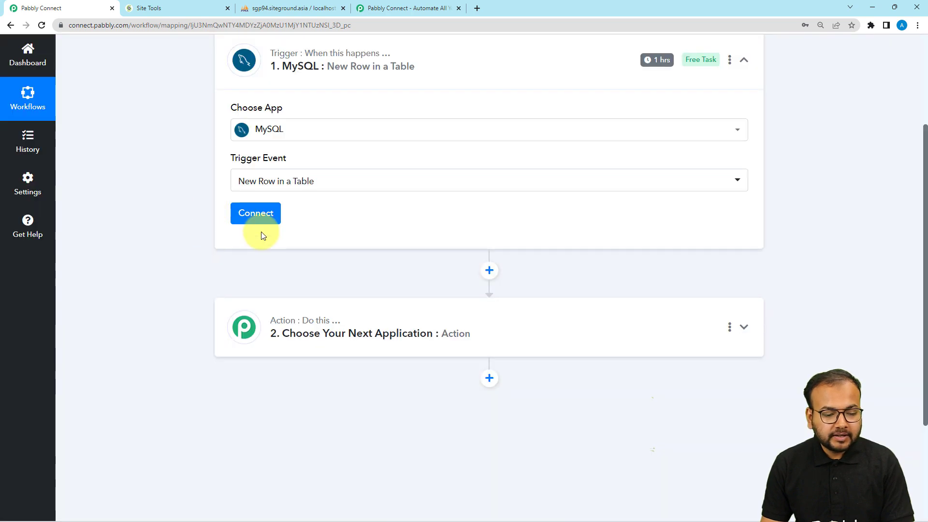
{"action": "left_click", "coordinate": [259, 228]}
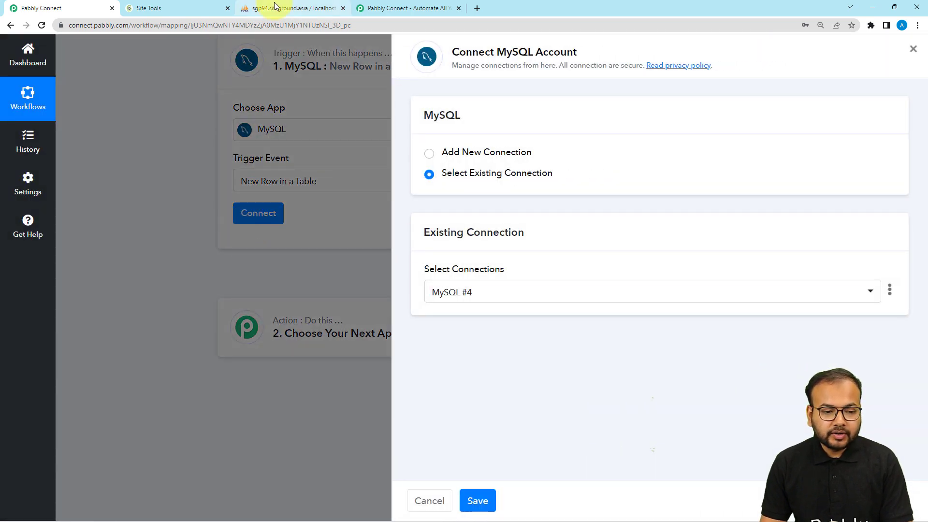
Switch to phpMyAdmin and browse the rows of the transaction_details table in the ConnectDatabase database
{"action": "left_click", "coordinate": [308, 5]}
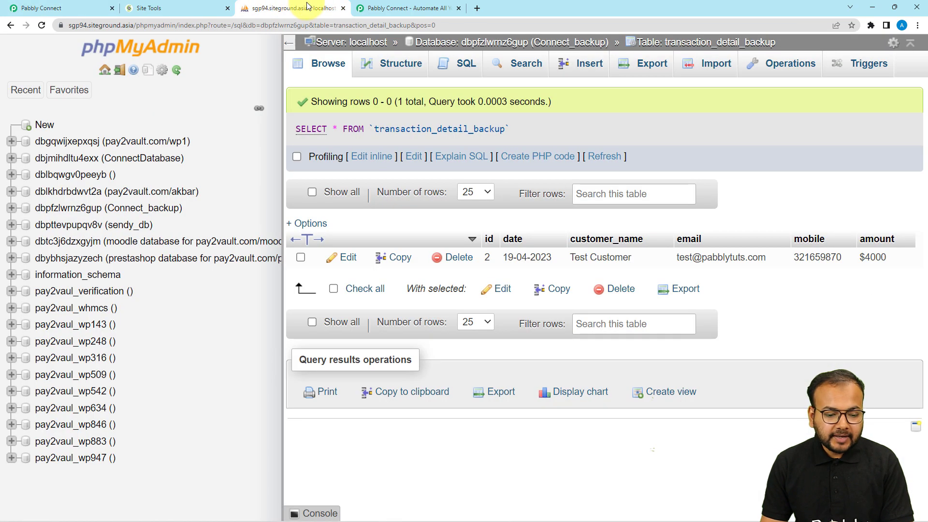
{"action": "left_click", "coordinate": [99, 160]}
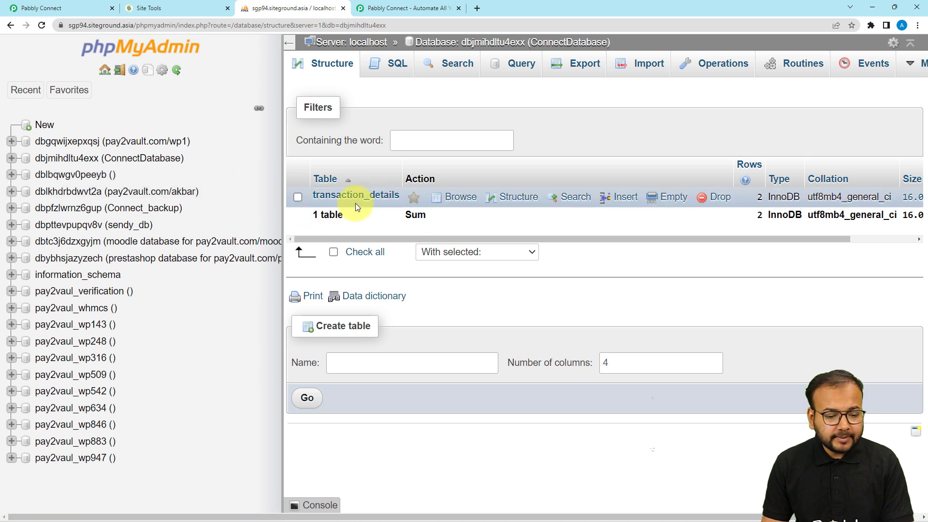
{"action": "left_click", "coordinate": [470, 199]}
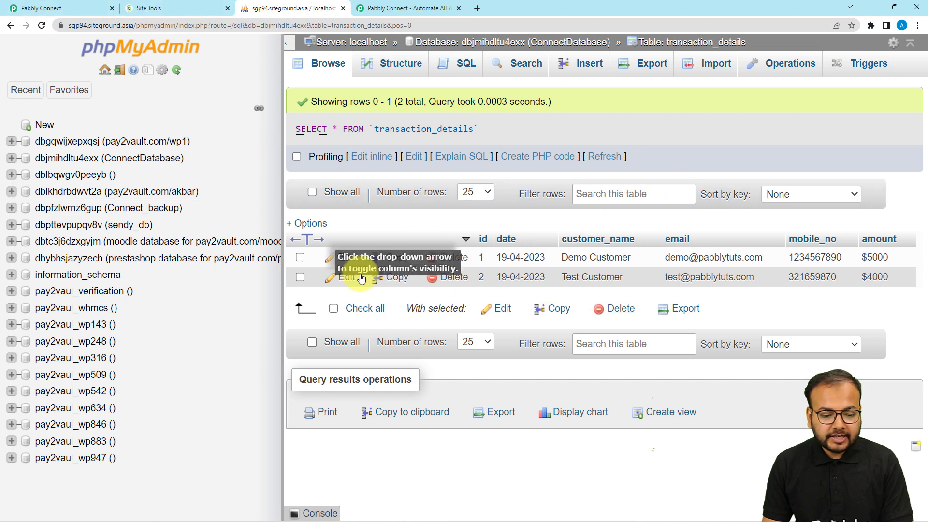
Return to Pabbly Connect, choose to add a new MySQL connection, and set its port to 3306
{"action": "left_click", "coordinate": [66, 4]}
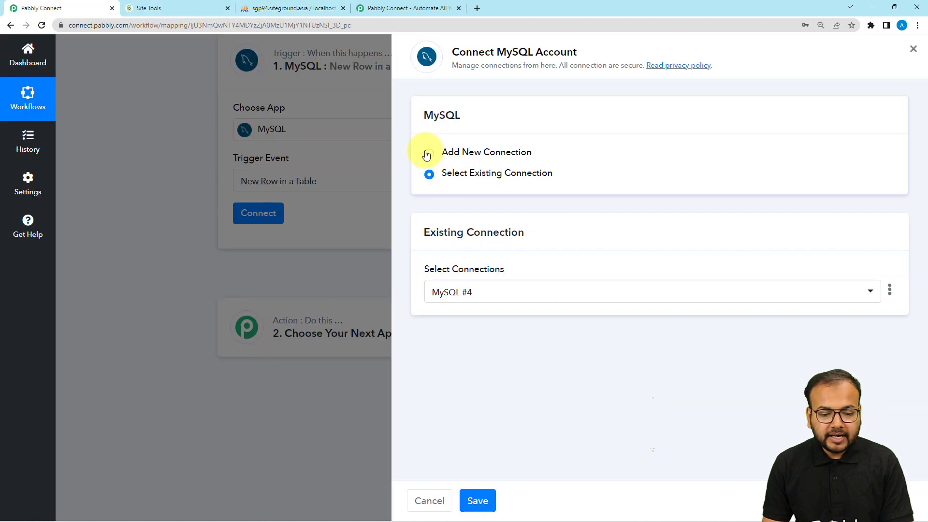
{"action": "left_click", "coordinate": [498, 156]}
{"action": "scroll", "coordinate": [503, 217], "scroll_direction": "down", "scroll_amount": 2}
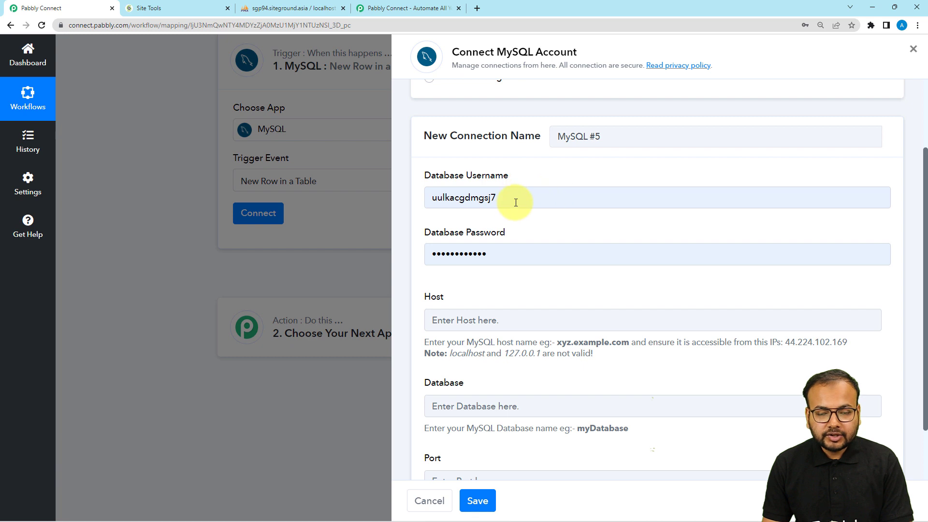
{"action": "scroll", "coordinate": [514, 257], "scroll_direction": "down", "scroll_amount": 2}
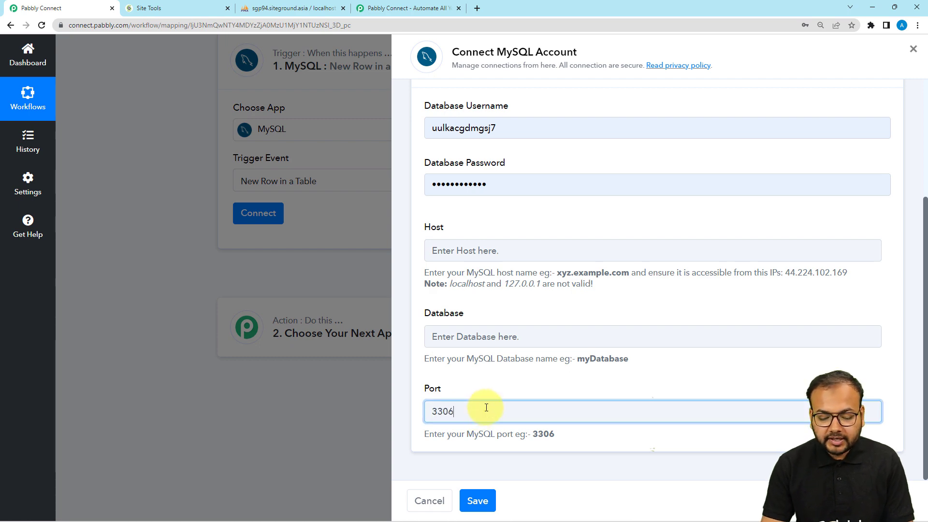
Copy the site address from SiteGround Site Tools and enter tools.siteground.com as the connection's host in Pabbly Connect
{"action": "left_click", "coordinate": [159, 9]}
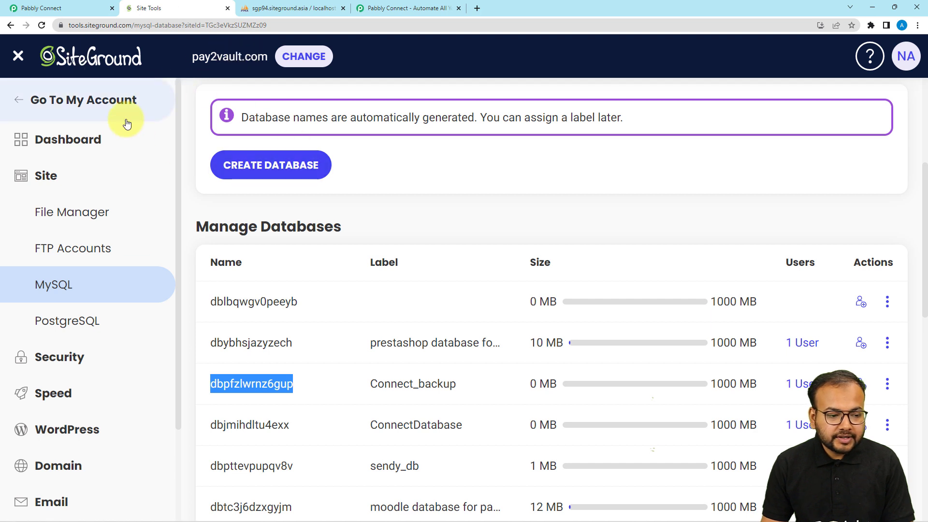
{"action": "double_click", "coordinate": [109, 26]}
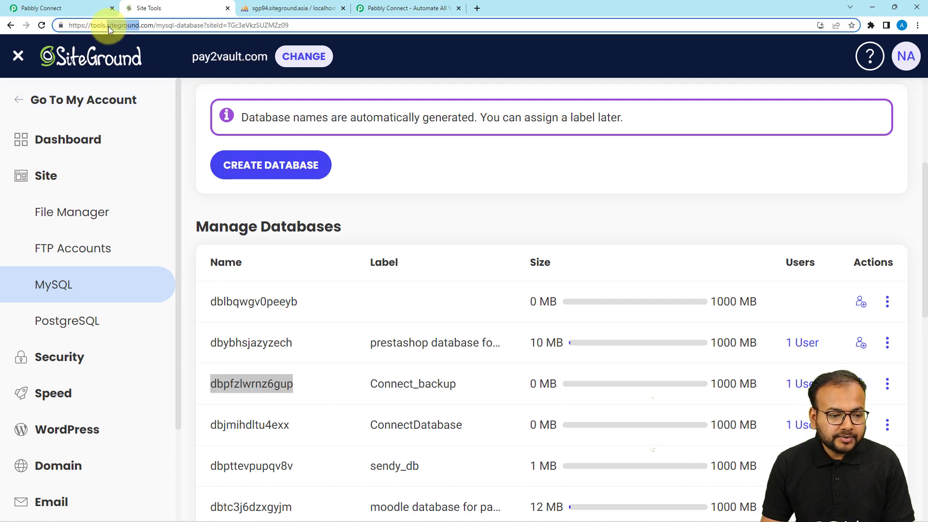
{"action": "left_click_drag", "start_coordinate": [154, 25], "coordinate": [66, 28]}
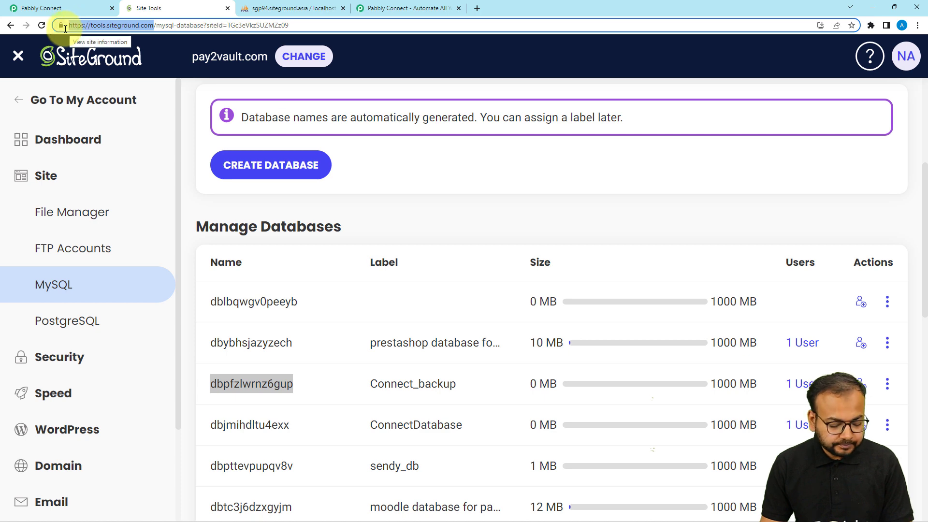
{"action": "left_click", "coordinate": [100, 6]}
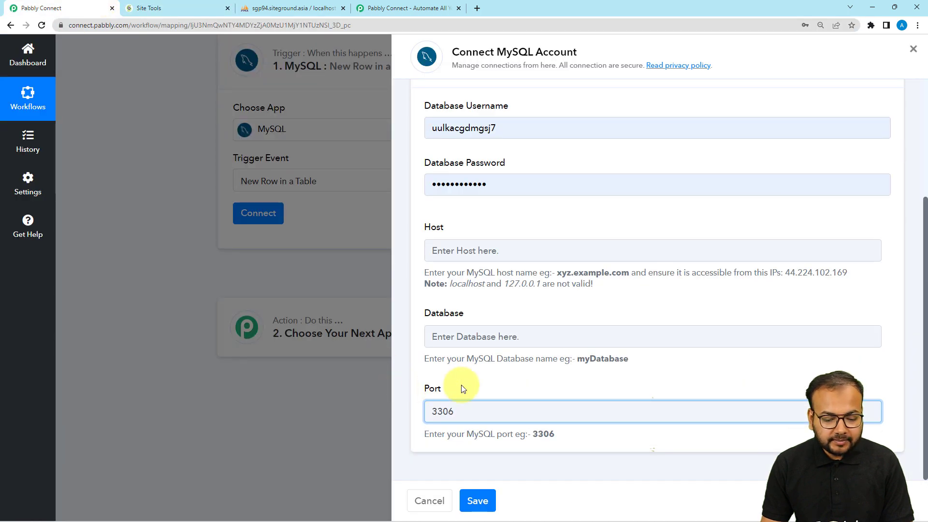
{"action": "left_click", "coordinate": [478, 336]}
{"action": "left_click", "coordinate": [484, 258]}
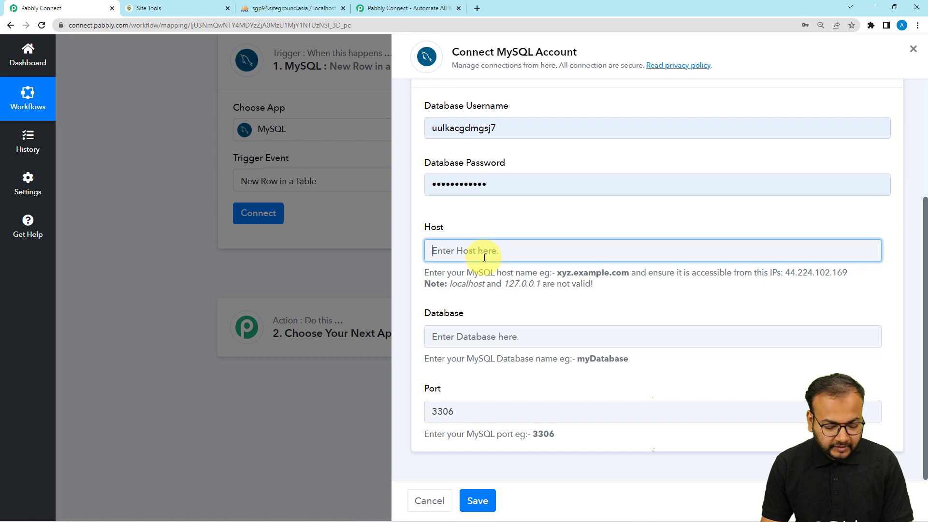
{"action": "left_click", "coordinate": [450, 253]}
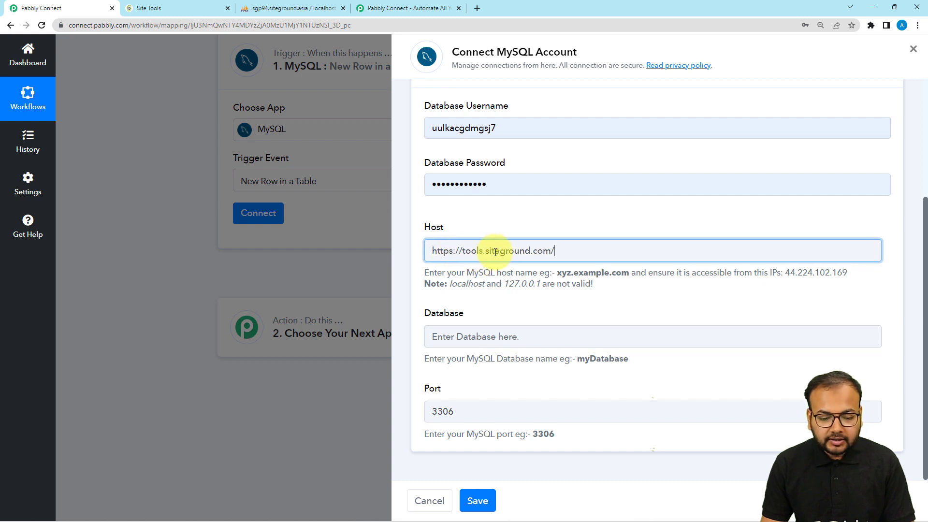
{"action": "type", "text": "s"}
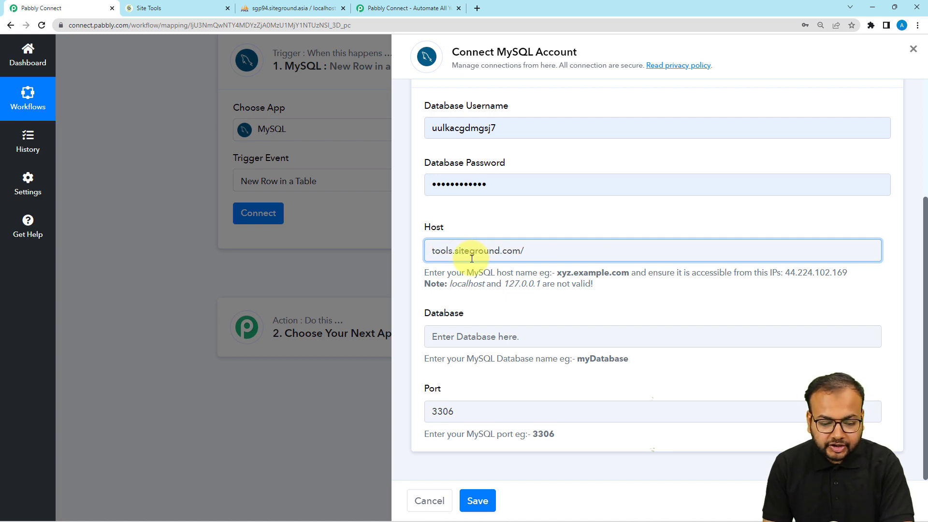
{"action": "left_click", "coordinate": [533, 254]}
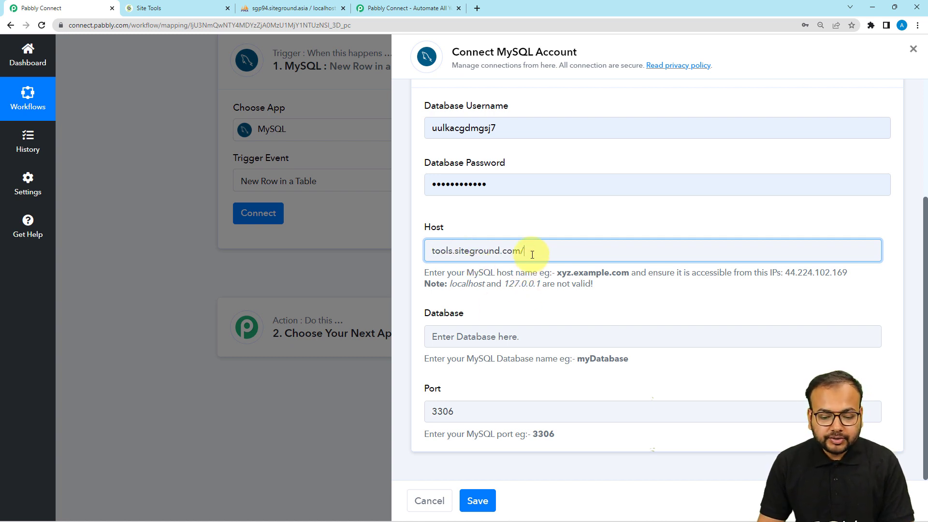
{"action": "left_click", "coordinate": [533, 298]}
Copy ConnectDatabase's database name dbjmihdltu4exx from SiteGround, enter it as the database in Pabbly Connect, and save the connection
{"action": "scroll", "coordinate": [535, 307], "scroll_direction": "up", "scroll_amount": 2}
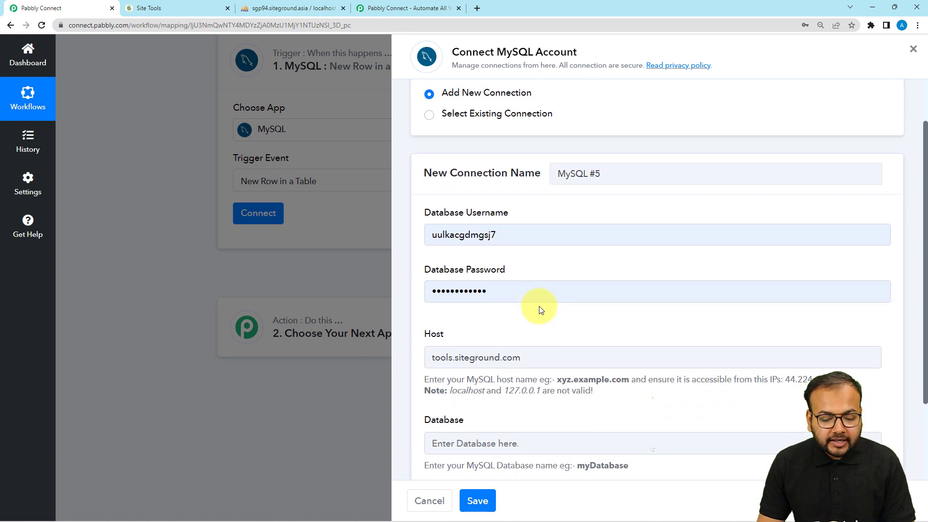
{"action": "scroll", "coordinate": [542, 311], "scroll_direction": "down", "scroll_amount": 1}
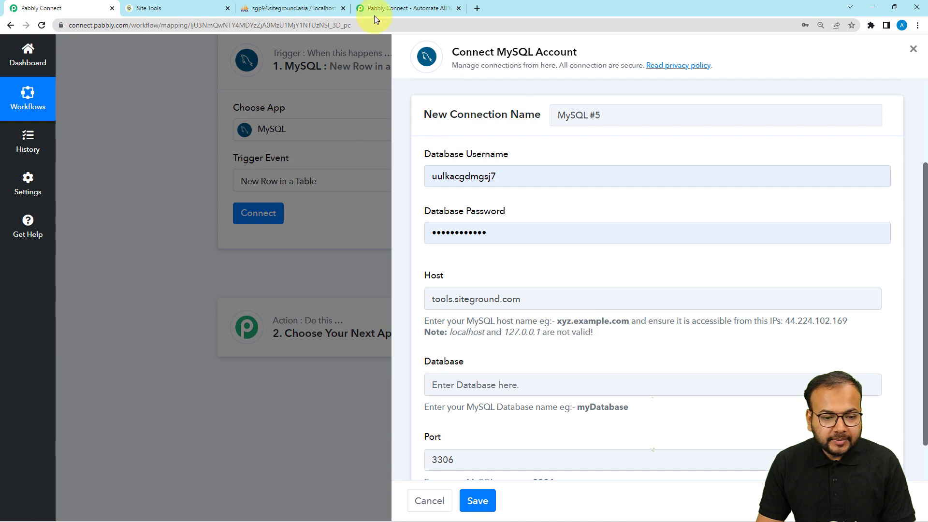
{"action": "left_click", "coordinate": [202, 8]}
{"action": "scroll", "coordinate": [320, 309], "scroll_direction": "down", "scroll_amount": 1}
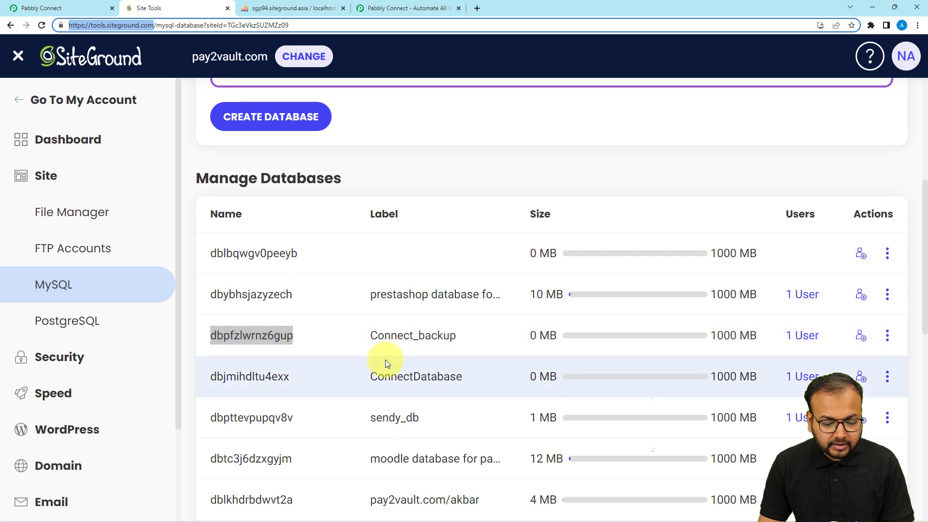
{"action": "scroll", "coordinate": [385, 360], "scroll_direction": "down", "scroll_amount": 1}
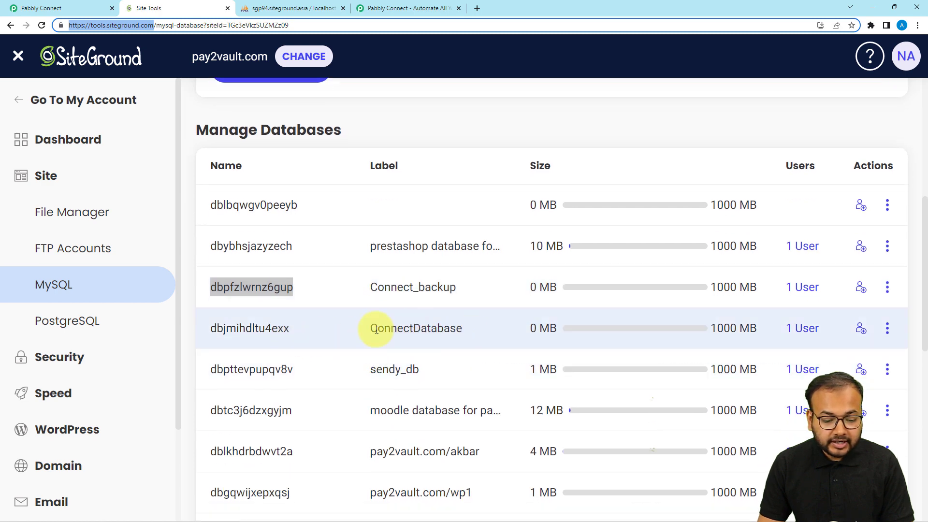
{"action": "left_click_drag", "start_coordinate": [292, 330], "coordinate": [223, 330]}
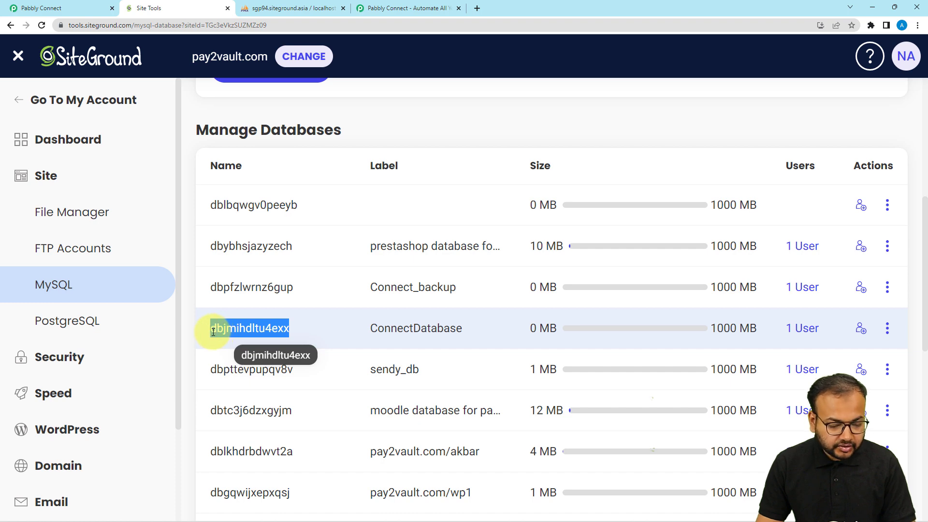
{"action": "left_click", "coordinate": [82, 8]}
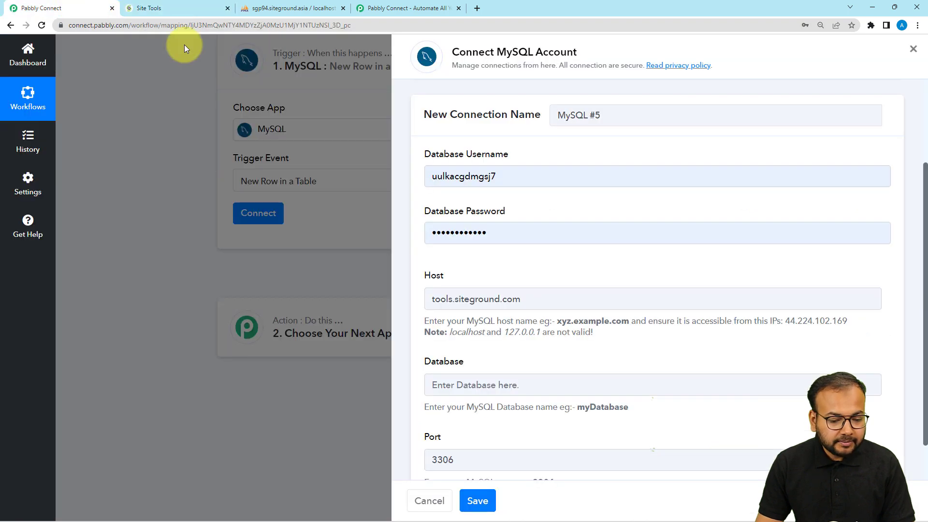
{"action": "left_click", "coordinate": [482, 386]}
{"action": "left_click", "coordinate": [535, 353]}
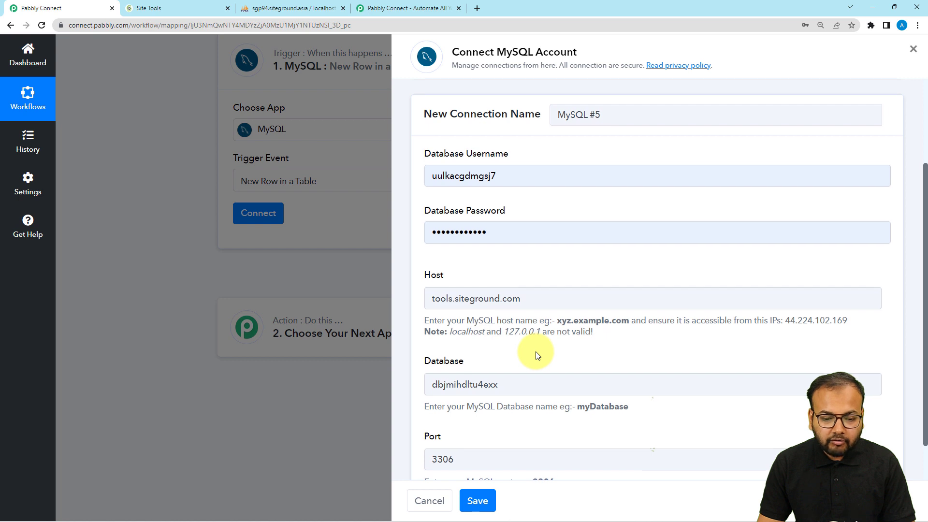
{"action": "scroll", "coordinate": [536, 352], "scroll_direction": "down", "scroll_amount": 1}
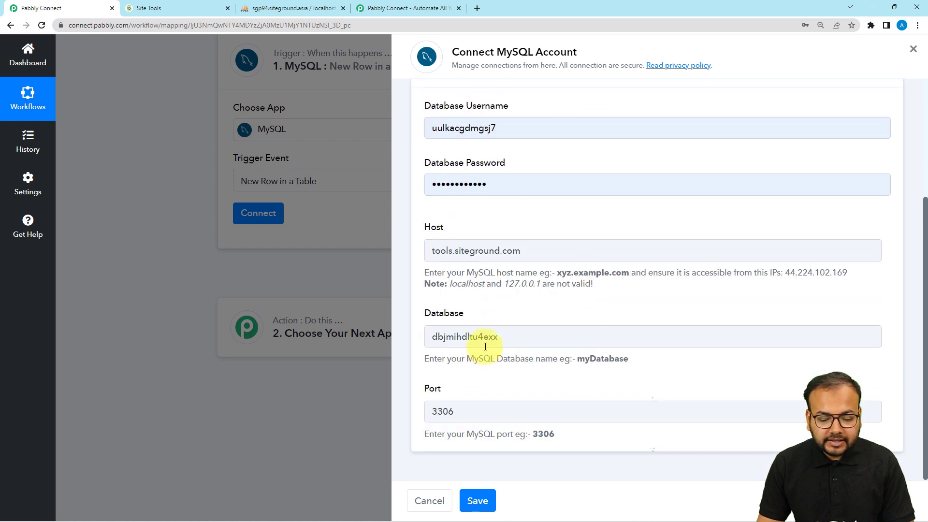
{"action": "left_click", "coordinate": [481, 489]}
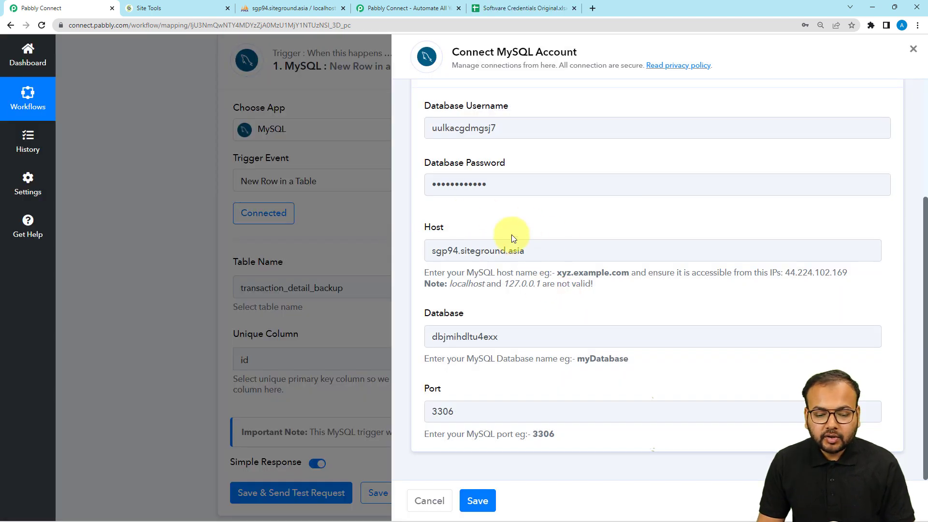
Check the connection's host against the phpMyAdmin site address sgp94.siteground.asia and save the MySQL connection in Pabbly Connect
{"action": "left_click", "coordinate": [300, 10]}
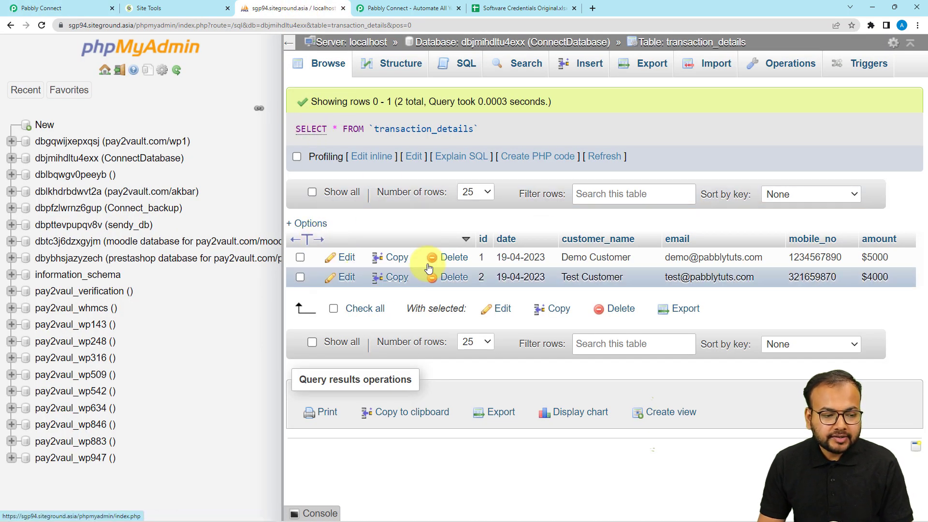
{"action": "double_click", "coordinate": [117, 31]}
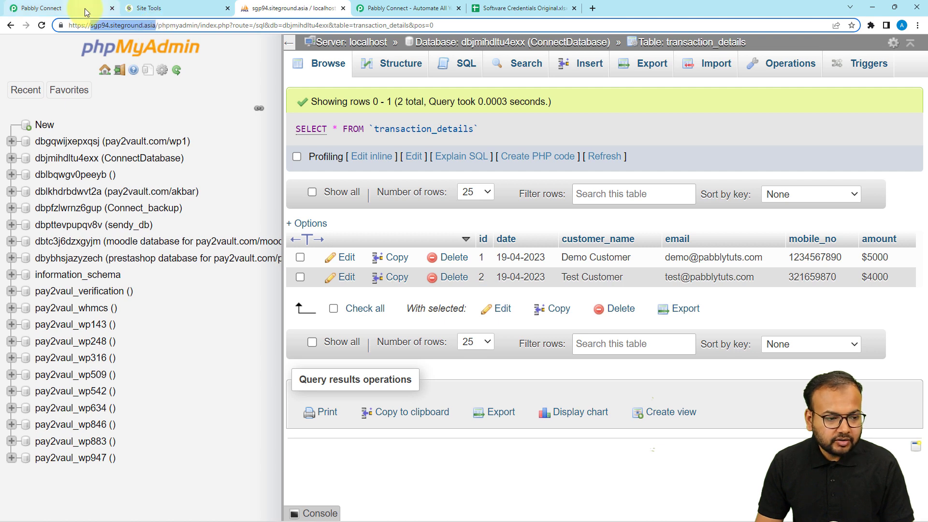
{"action": "left_click", "coordinate": [42, 8]}
{"action": "left_click_drag", "start_coordinate": [529, 251], "coordinate": [410, 251]}
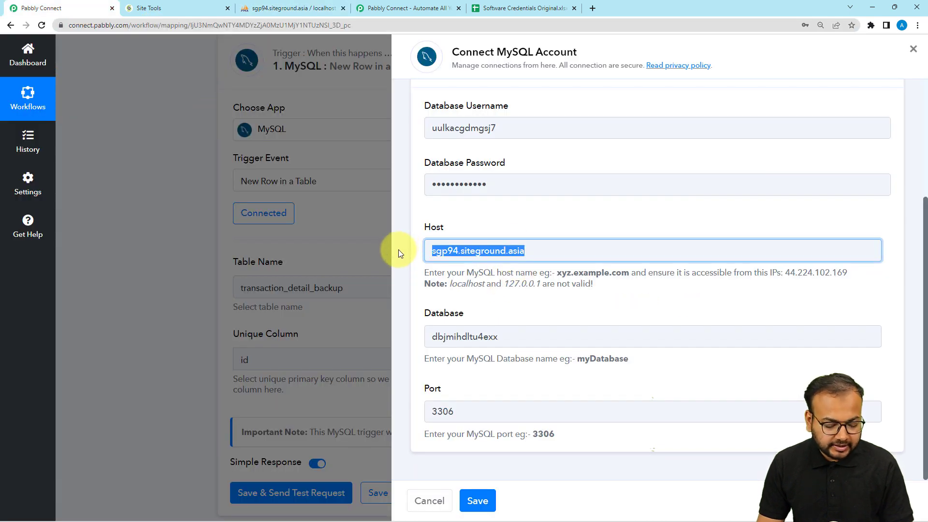
{"action": "left_click", "coordinate": [399, 250]}
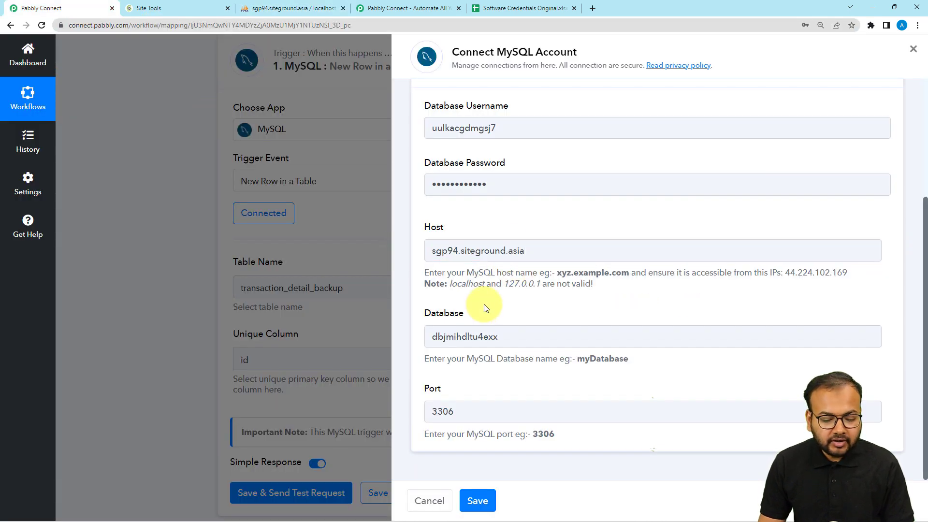
{"action": "left_click", "coordinate": [481, 498]}
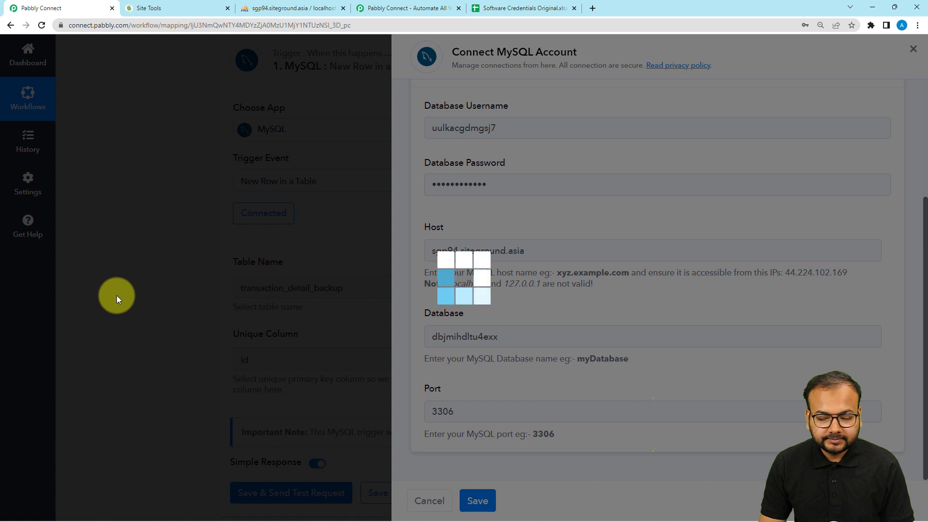
Check the trigger's selected table transaction_details against the table in phpMyAdmin and the available table names in Pabbly Connect
{"action": "scroll", "coordinate": [117, 295], "scroll_direction": "down", "scroll_amount": 2}
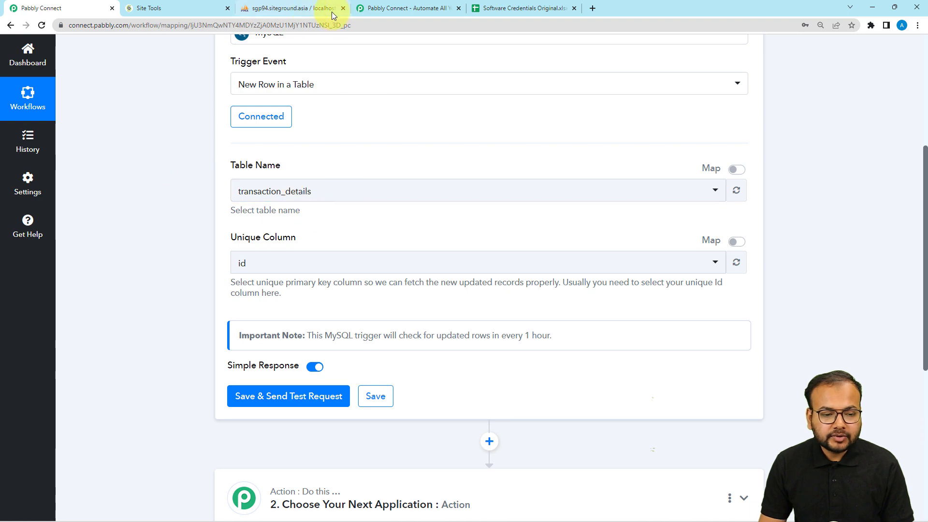
{"action": "left_click", "coordinate": [312, 8]}
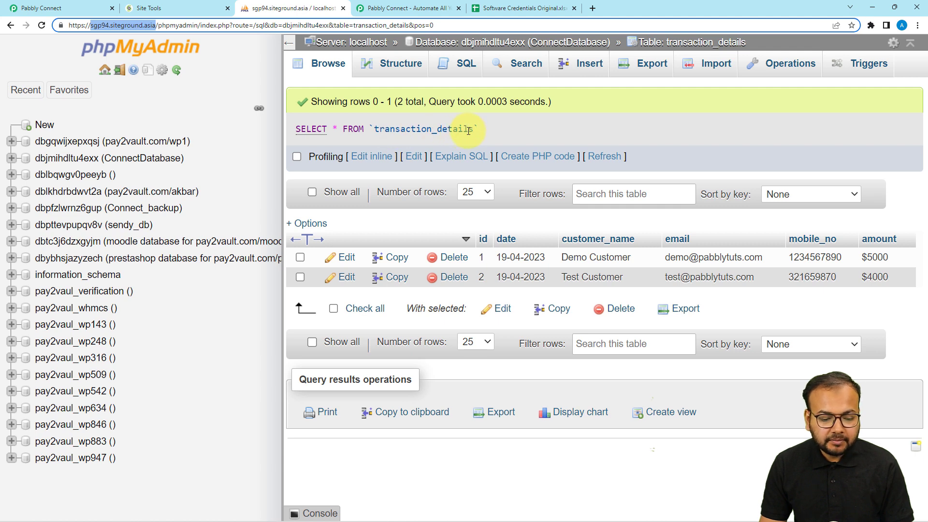
{"action": "left_click", "coordinate": [58, 9]}
{"action": "left_click", "coordinate": [270, 191]}
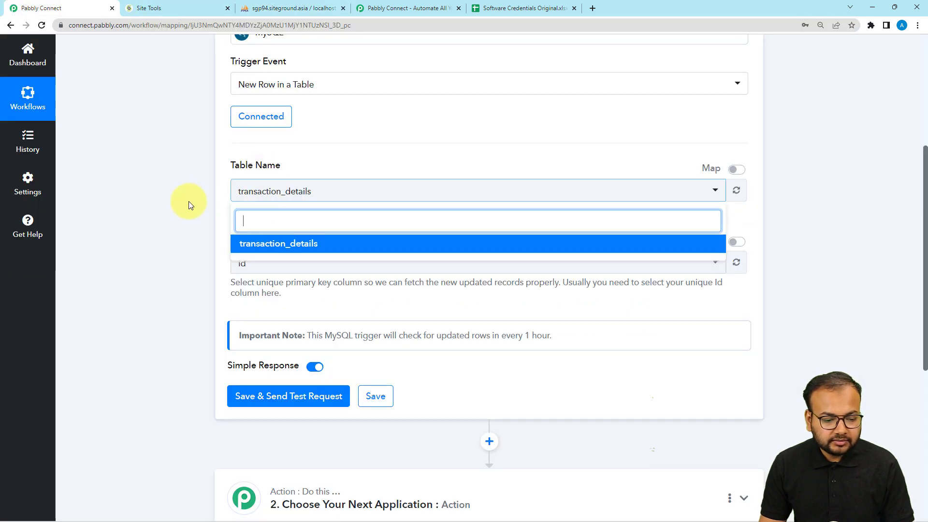
{"action": "left_click", "coordinate": [187, 200]}
Review the options for the trigger's unique column and compare the selected id column with the transaction_details table in phpMyAdmin
{"action": "scroll", "coordinate": [218, 193], "scroll_direction": "down", "scroll_amount": 1}
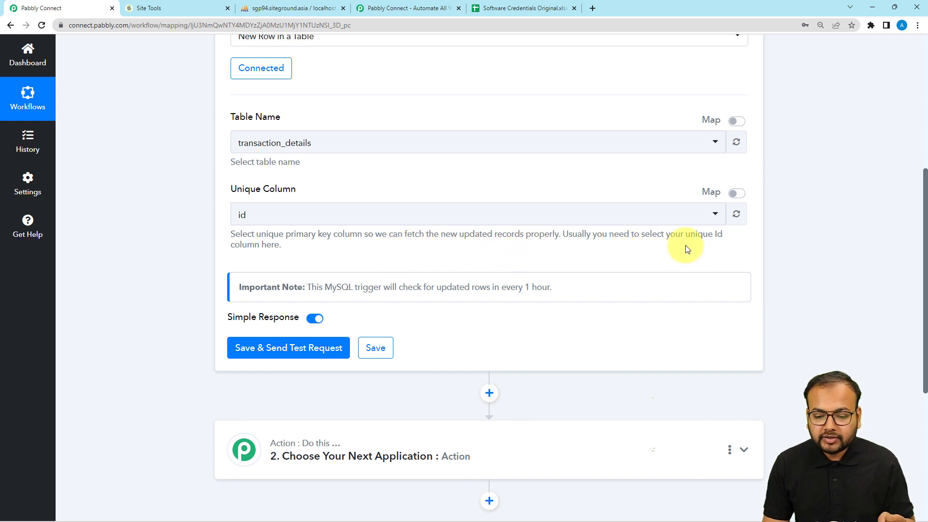
{"action": "left_click", "coordinate": [455, 227]}
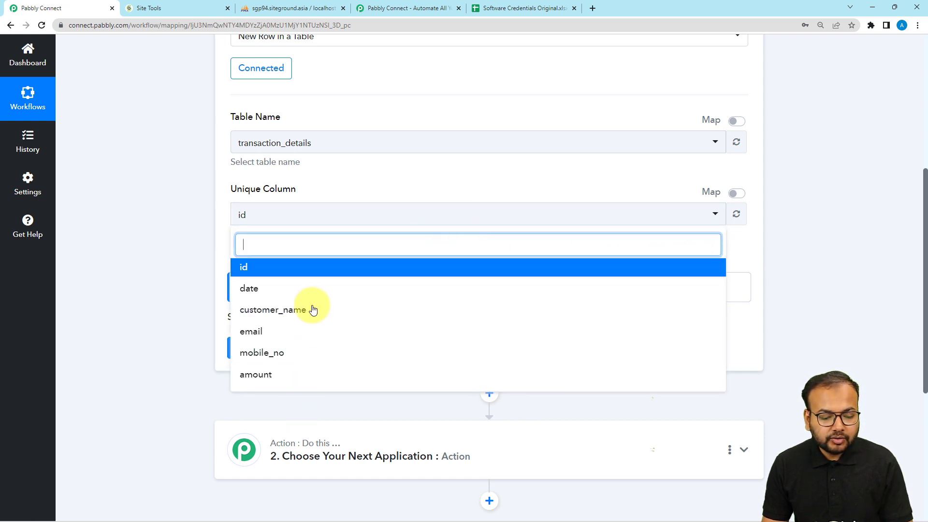
{"action": "left_click", "coordinate": [164, 262]}
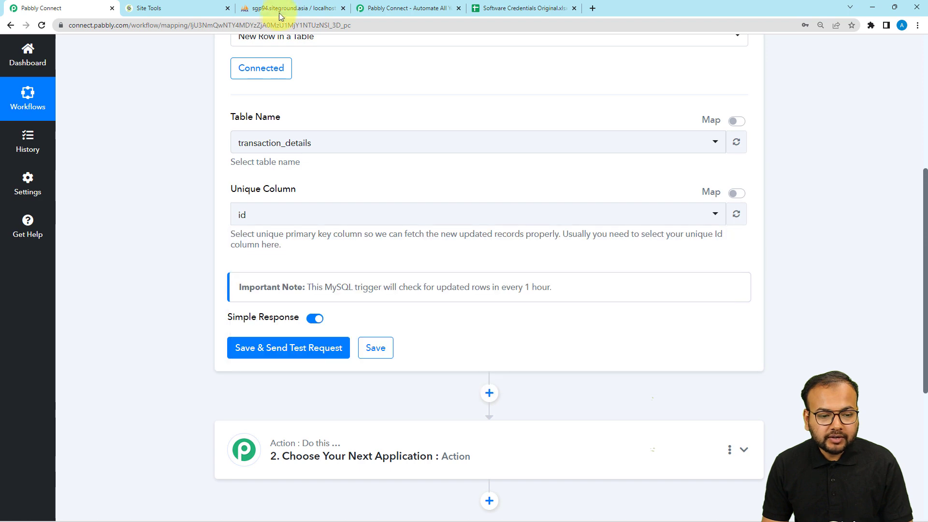
{"action": "left_click", "coordinate": [271, 8]}
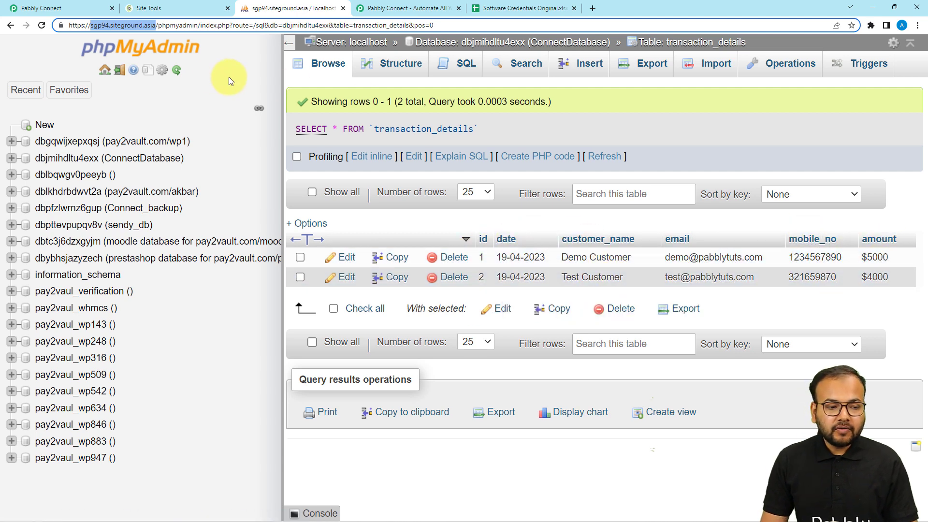
{"action": "left_click", "coordinate": [82, 9]}
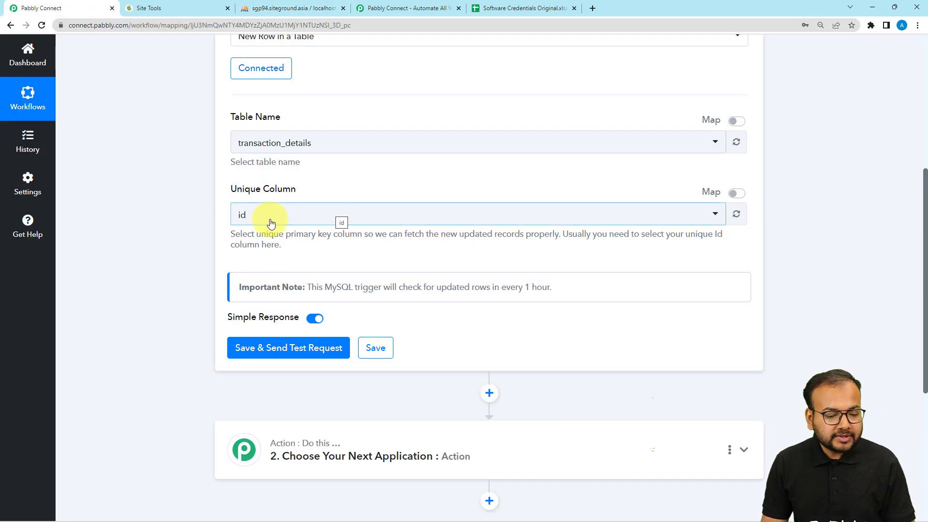
{"action": "left_click", "coordinate": [330, 9]}
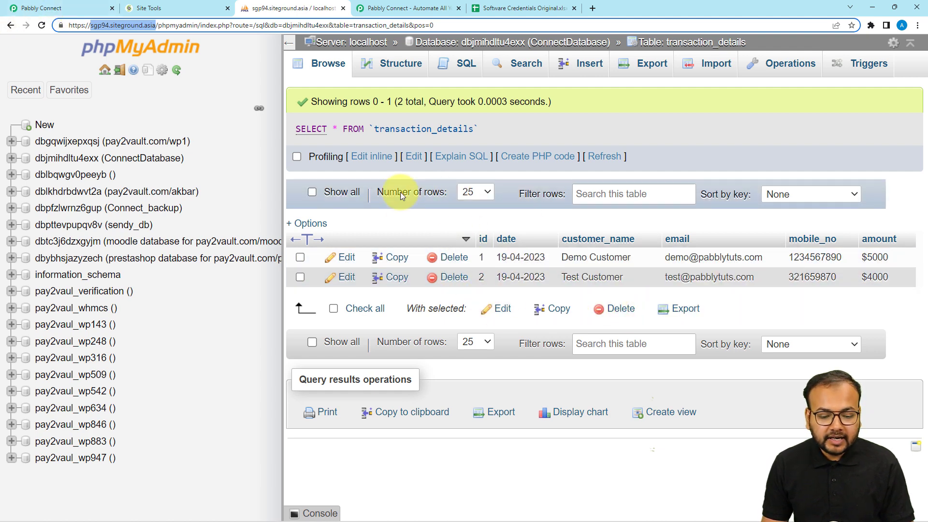
{"action": "left_click", "coordinate": [27, 9]}
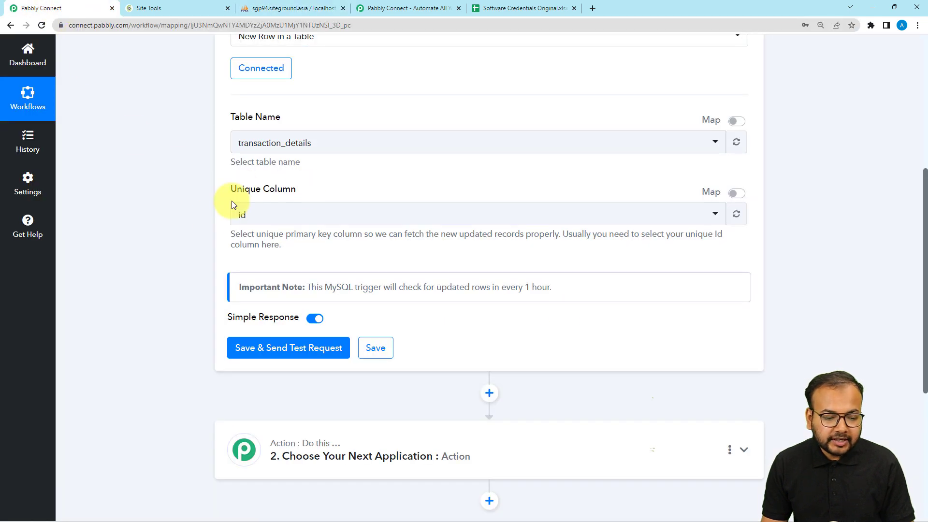
Read the note on the trigger's checking interval, save the MySQL trigger and send a test request
{"action": "scroll", "coordinate": [174, 230], "scroll_direction": "down", "scroll_amount": 2}
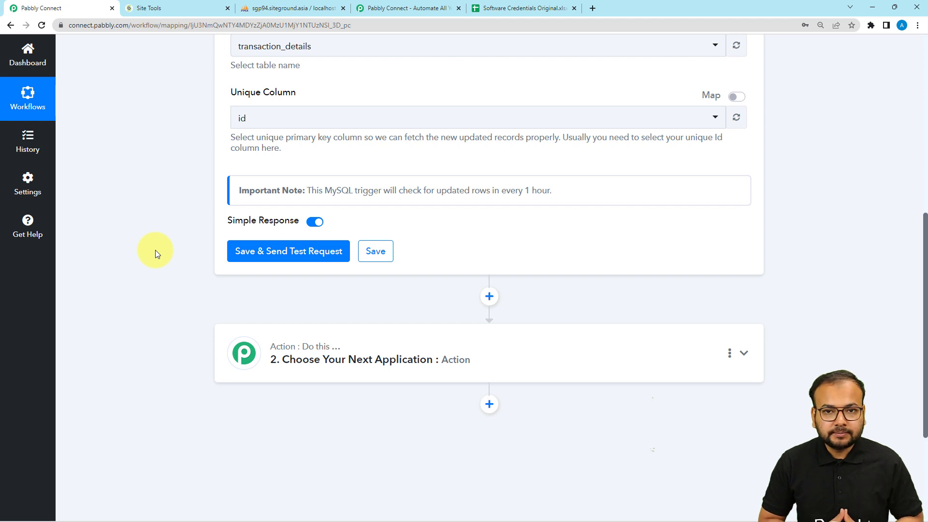
{"action": "scroll", "coordinate": [156, 250], "scroll_direction": "up", "scroll_amount": 1}
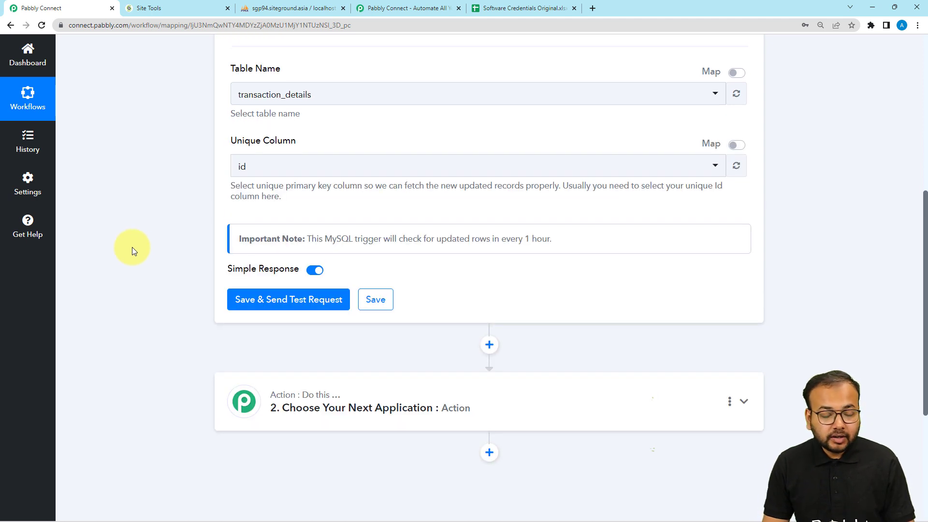
{"action": "left_click_drag", "start_coordinate": [240, 239], "coordinate": [308, 251]}
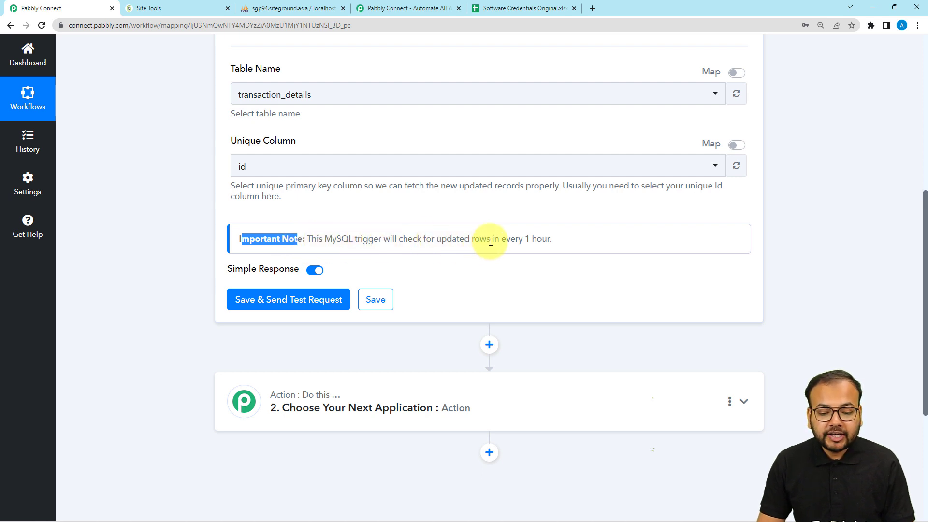
{"action": "left_click_drag", "start_coordinate": [526, 239], "coordinate": [551, 240]}
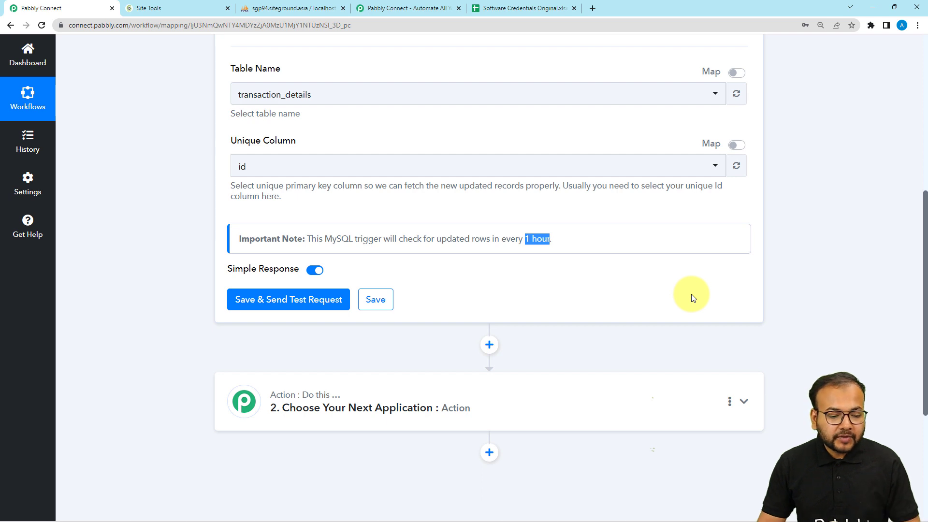
{"action": "left_click", "coordinate": [250, 300]}
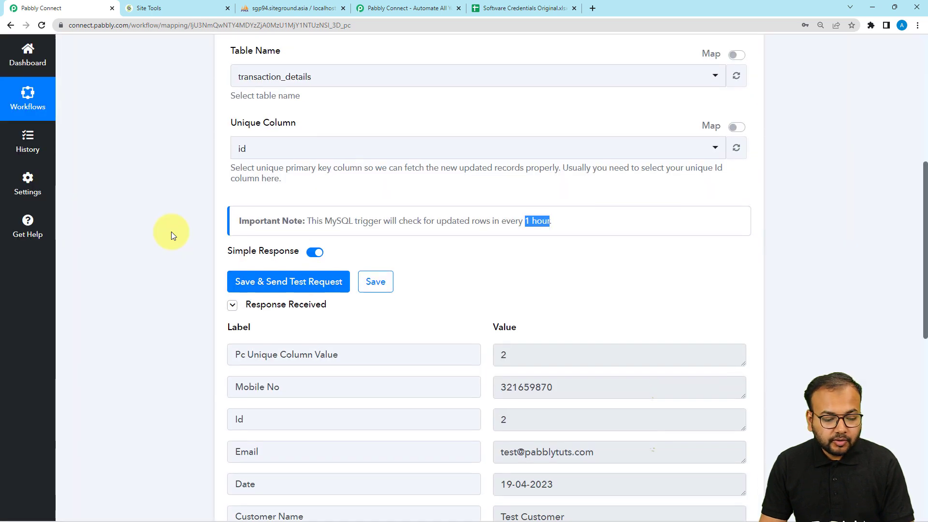
Examine the unique column, id, email, date, customer name and amount in the test response, comparing them with the phpMyAdmin rows
{"action": "scroll", "coordinate": [171, 231], "scroll_direction": "down", "scroll_amount": 5}
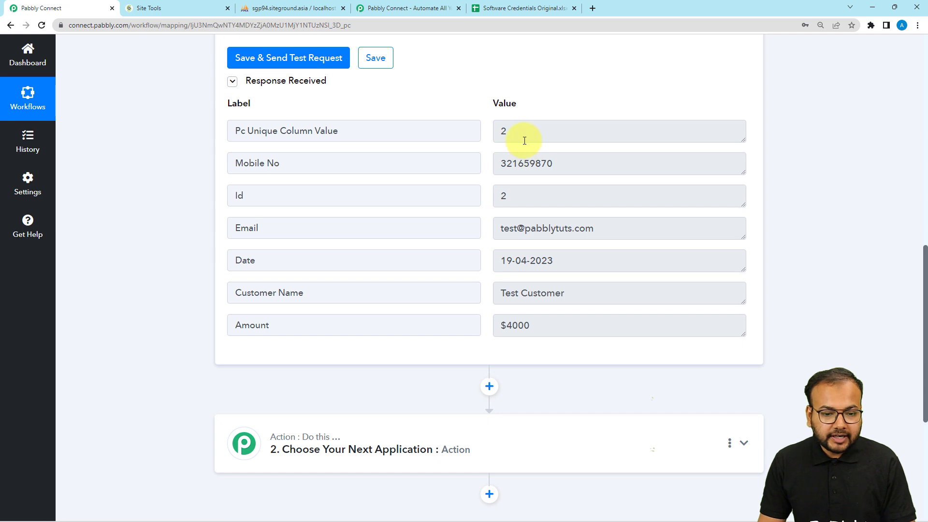
{"action": "left_click_drag", "start_coordinate": [513, 132], "coordinate": [501, 131]}
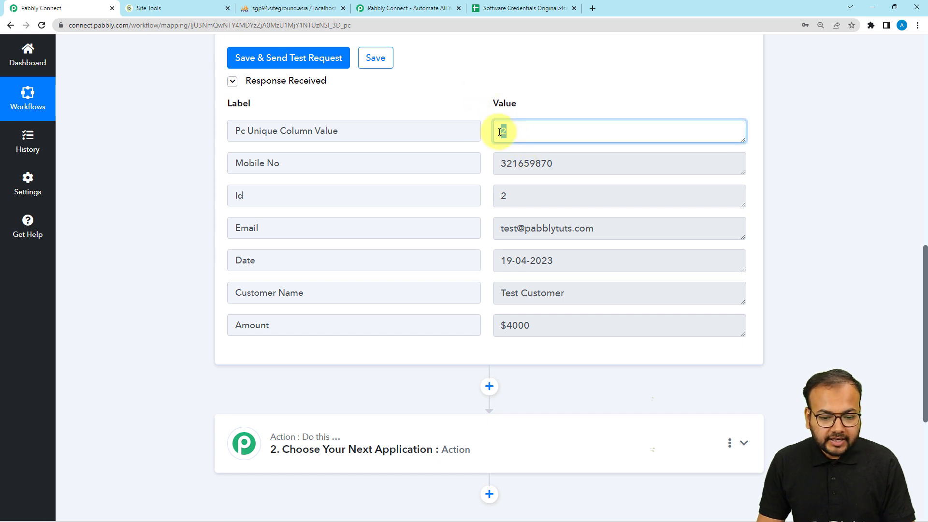
{"action": "left_click_drag", "start_coordinate": [503, 196], "coordinate": [498, 198]}
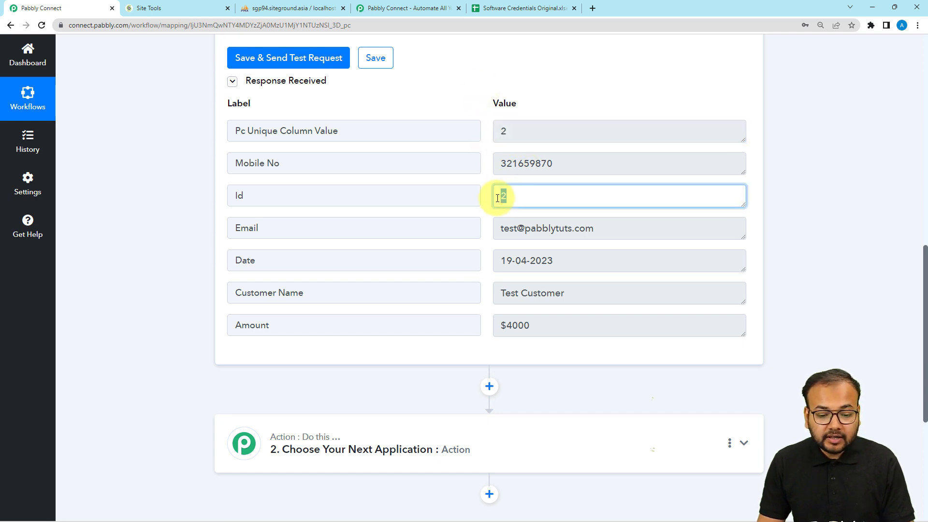
{"action": "left_click", "coordinate": [292, 8]}
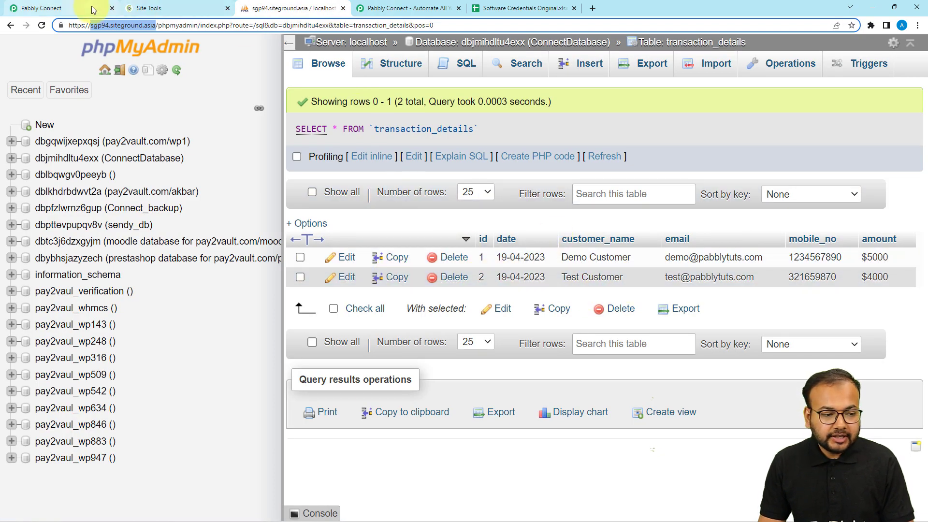
{"action": "left_click", "coordinate": [73, 8]}
{"action": "left_click_drag", "start_coordinate": [566, 294], "coordinate": [491, 290]}
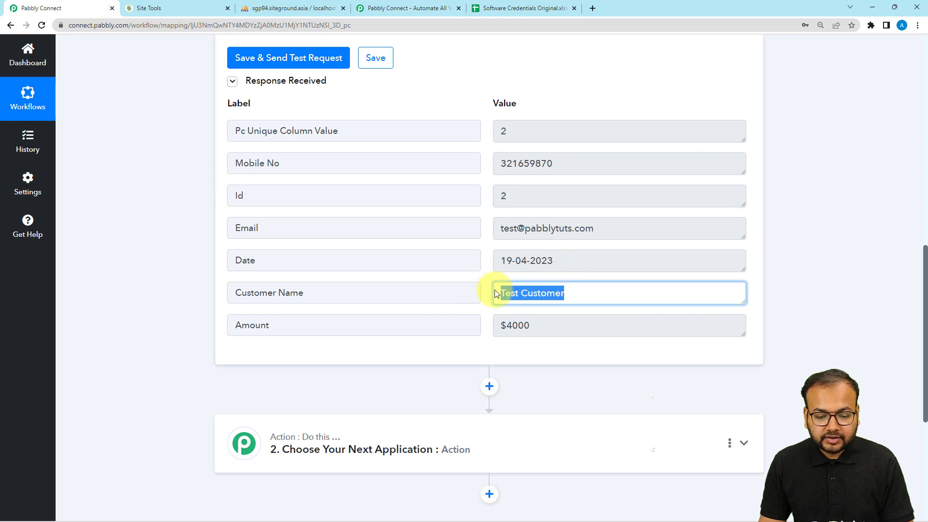
{"action": "left_click", "coordinate": [594, 222]}
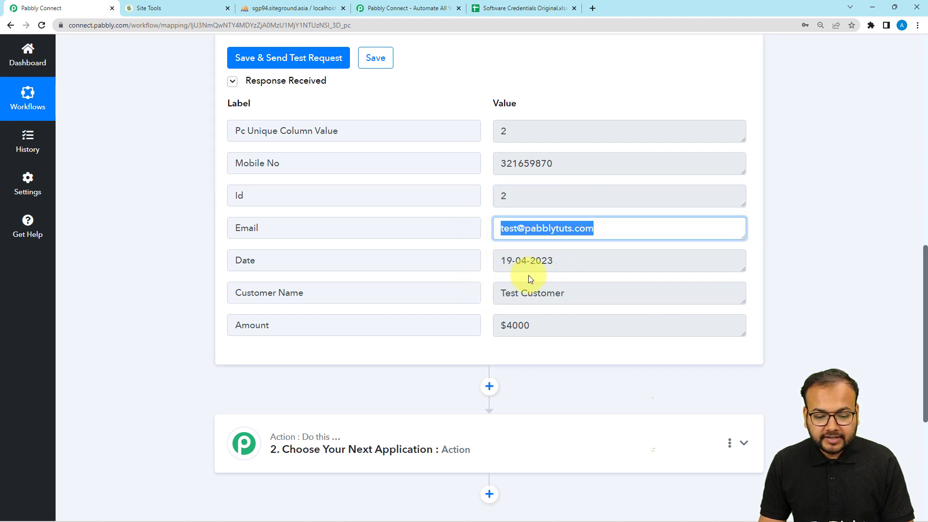
{"action": "left_click", "coordinate": [559, 265]}
{"action": "left_click", "coordinate": [534, 326]}
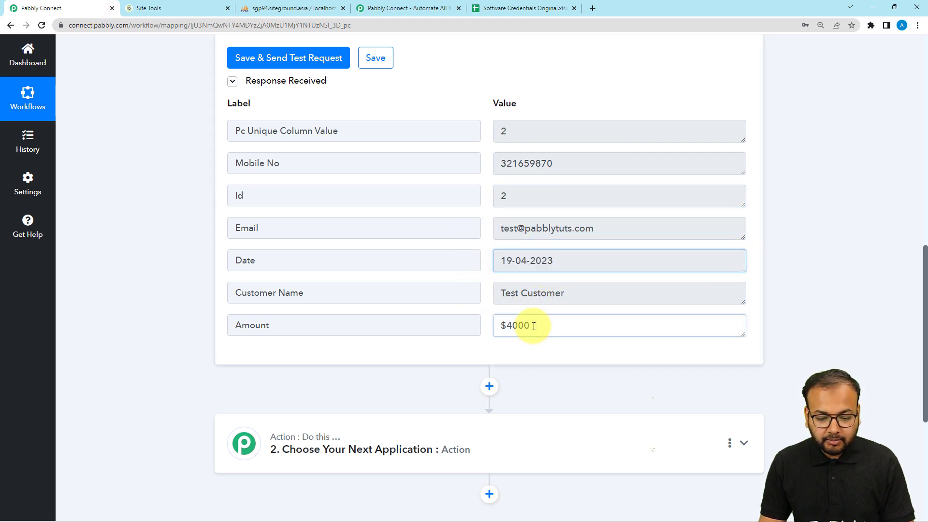
{"action": "left_click", "coordinate": [184, 203]}
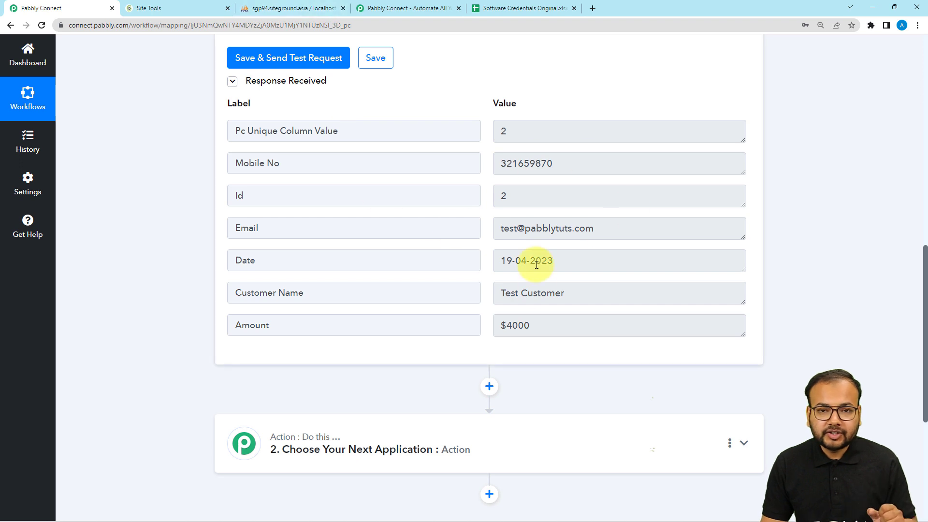
Switch to phpMyAdmin and browse the rows of the transaction_detail_backup table in the Connect_backup database
{"action": "scroll", "coordinate": [130, 162], "scroll_direction": "down", "scroll_amount": 2}
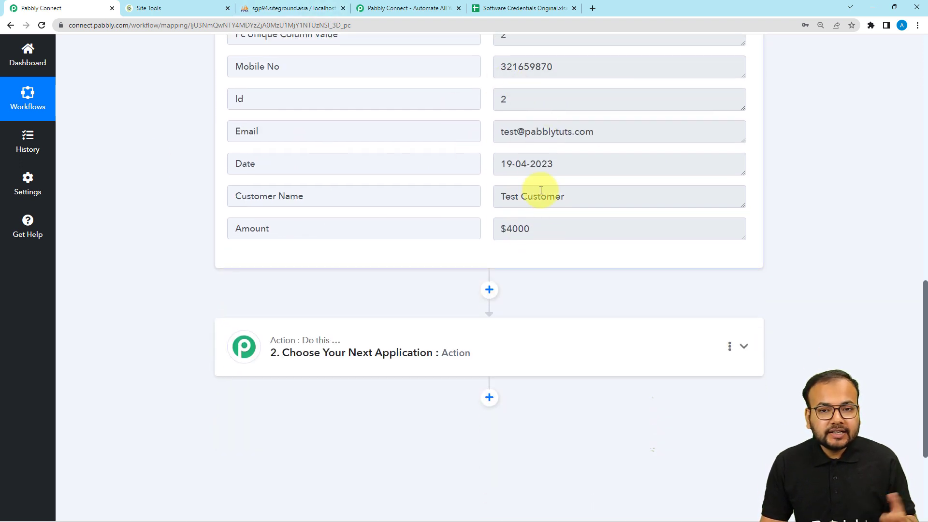
{"action": "scroll", "coordinate": [541, 190], "scroll_direction": "down", "scroll_amount": 3}
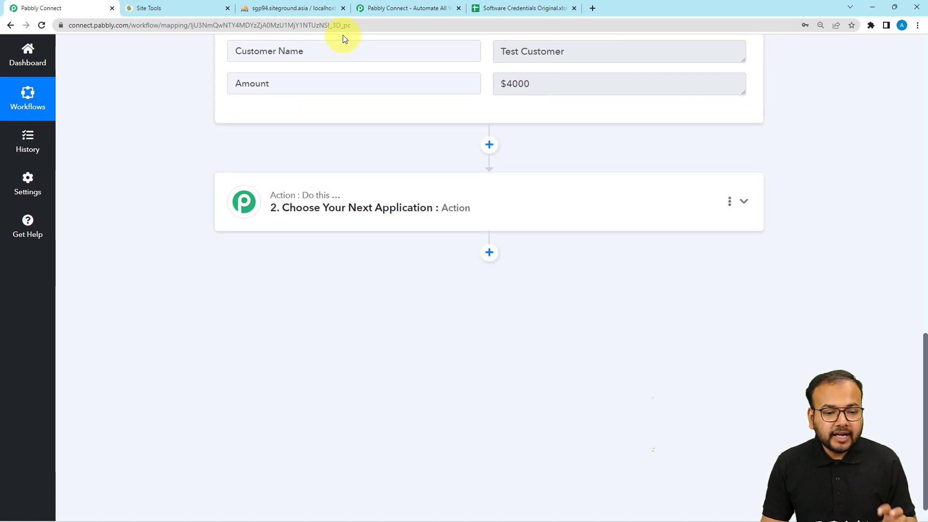
{"action": "left_click", "coordinate": [304, 14]}
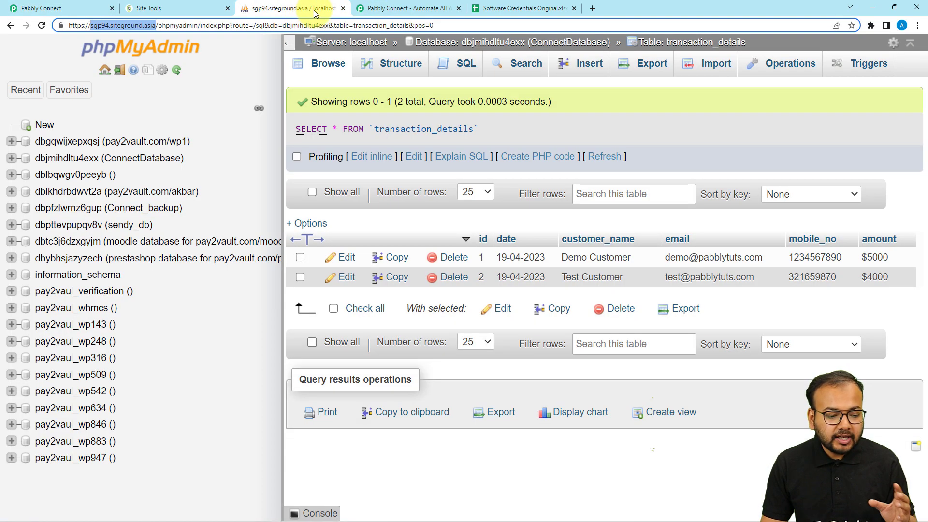
{"action": "left_click", "coordinate": [115, 216]}
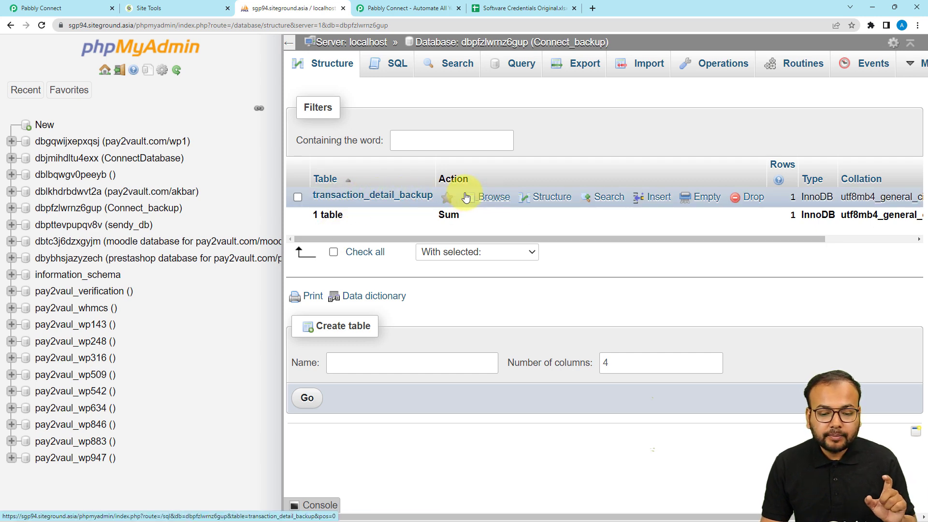
{"action": "left_click", "coordinate": [483, 197]}
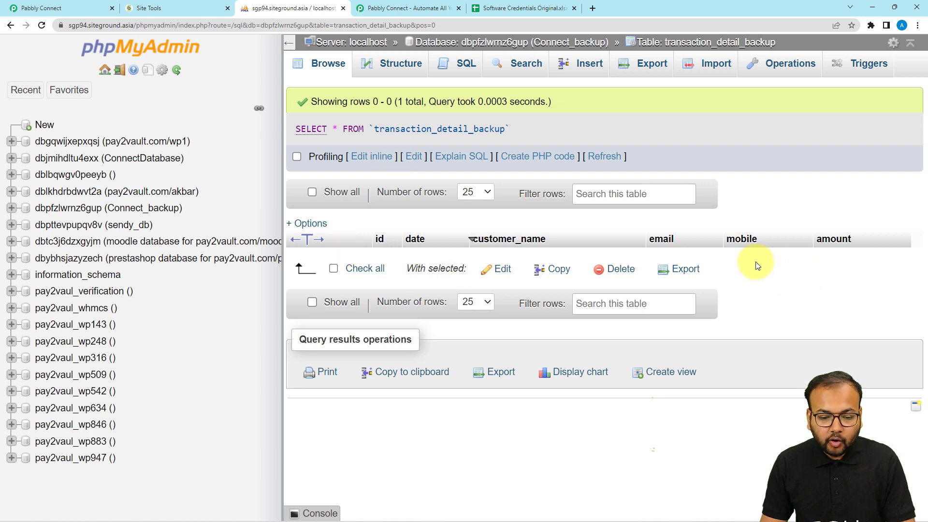
Switch to Pabbly Connect and set the workflow's action to MySQL with the Insert Row event
{"action": "left_click", "coordinate": [76, 5]}
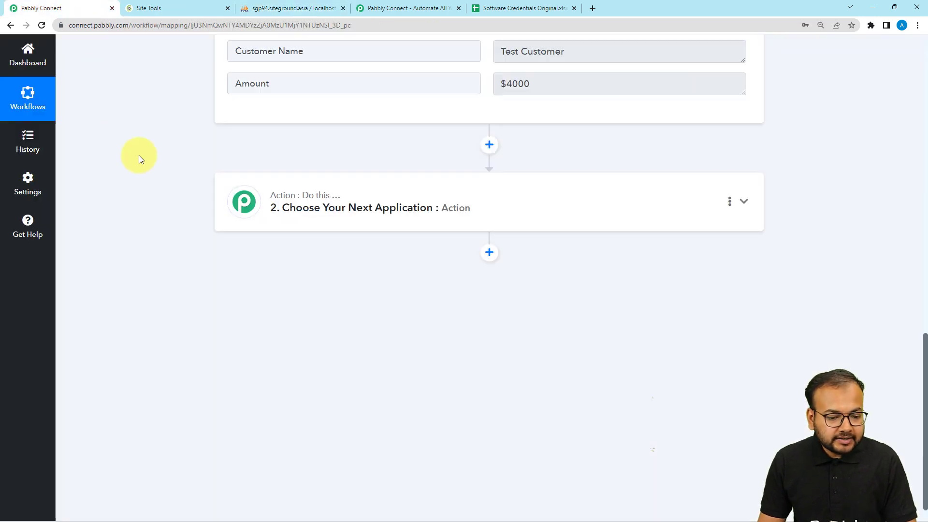
{"action": "left_click", "coordinate": [269, 193]}
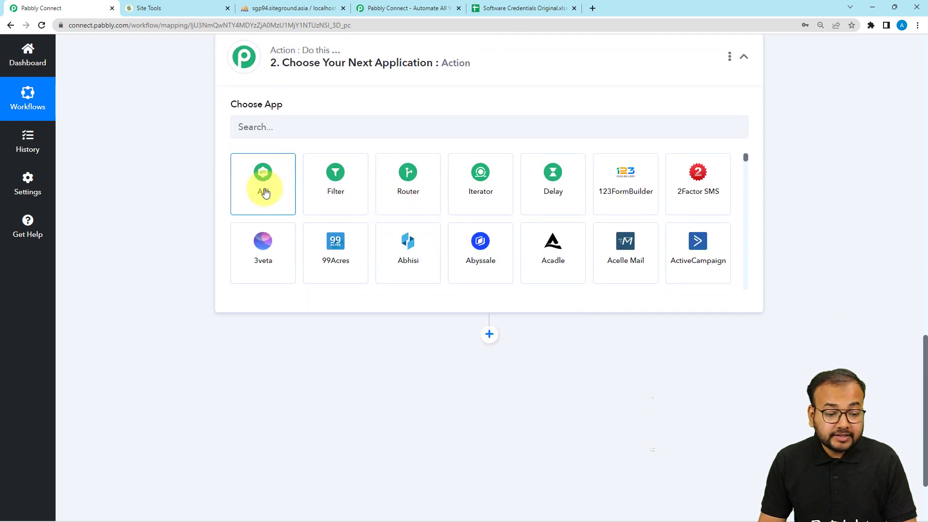
{"action": "left_click", "coordinate": [300, 125]}
{"action": "type", "text": "mysq"}
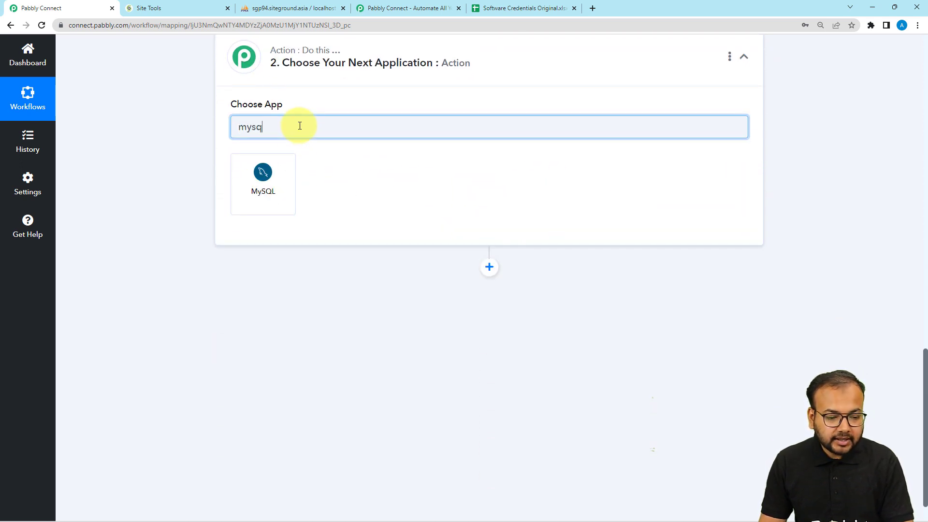
{"action": "left_click", "coordinate": [280, 183]}
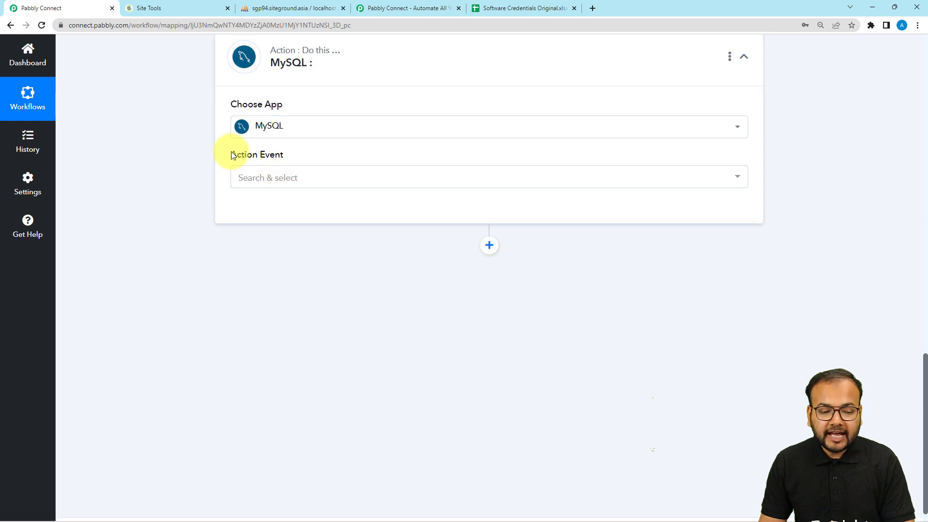
{"action": "left_click", "coordinate": [257, 177]}
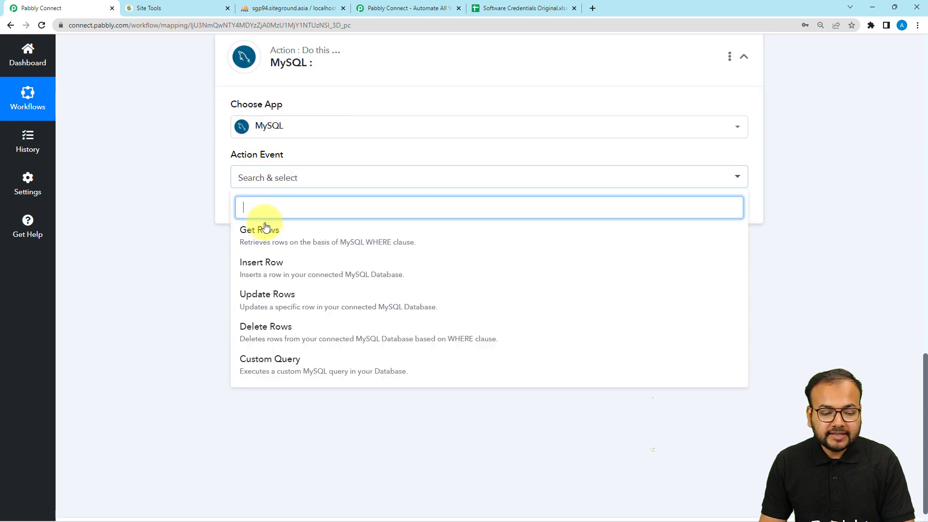
{"action": "left_click", "coordinate": [275, 267]}
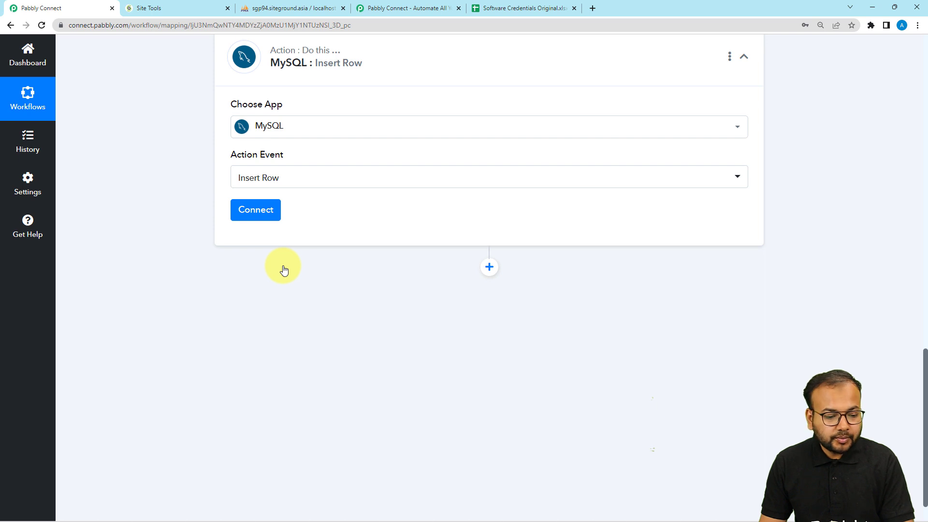
Start adding a new MySQL connection for the Insert Row action and review the connection details it requires
{"action": "left_click", "coordinate": [257, 212]}
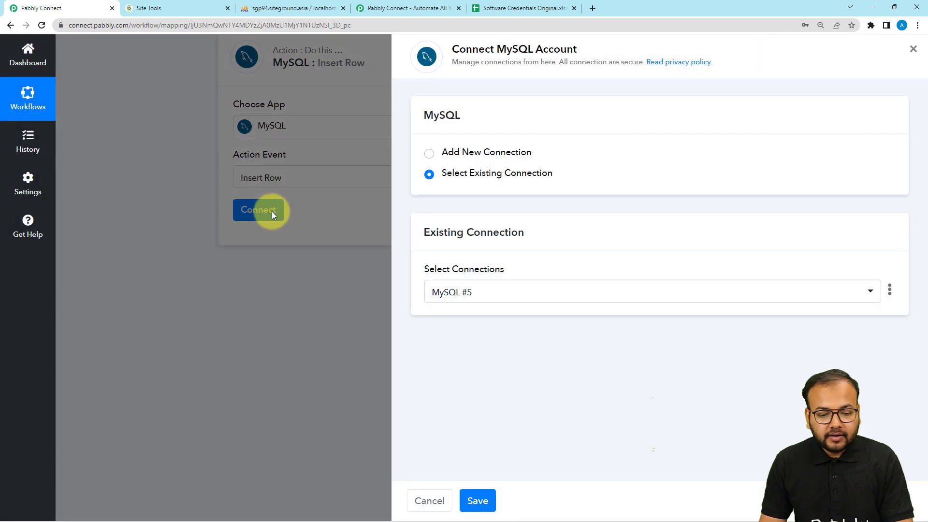
{"action": "left_click", "coordinate": [430, 154]}
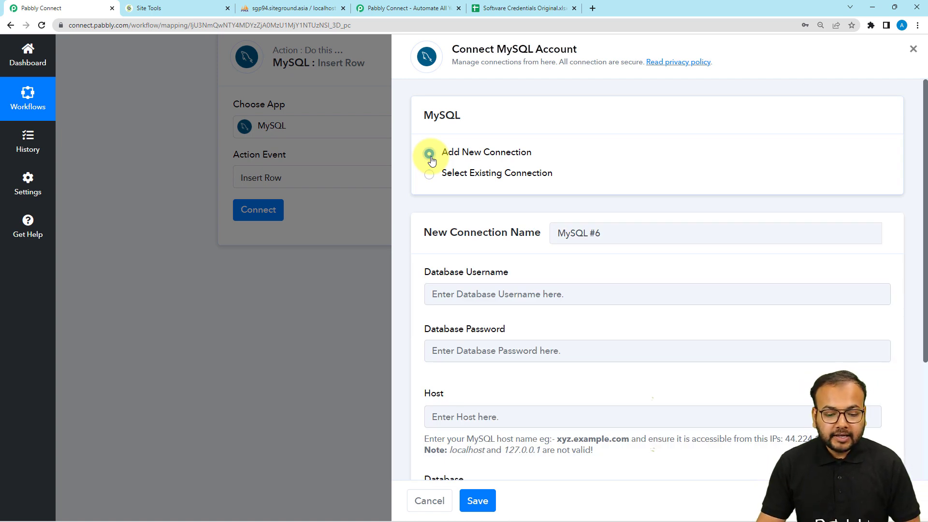
{"action": "scroll", "coordinate": [431, 160], "scroll_direction": "down", "scroll_amount": 2}
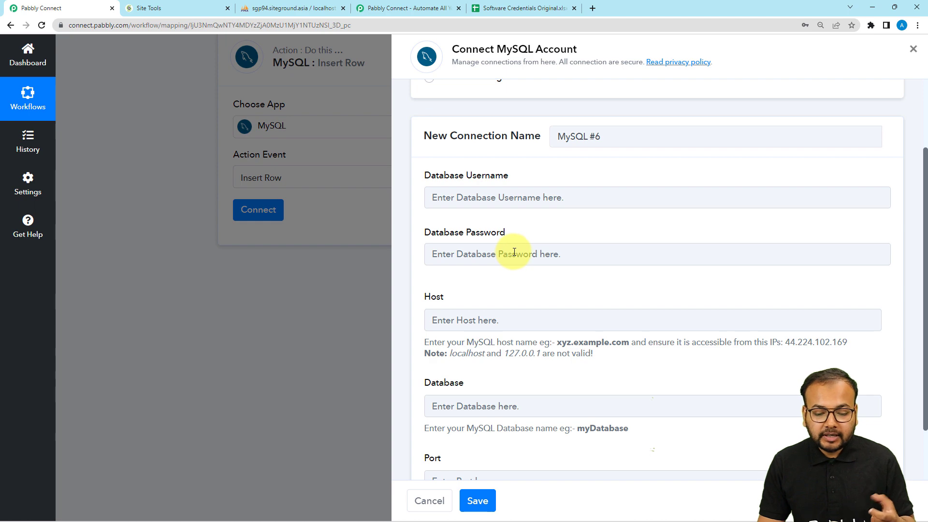
{"action": "scroll", "coordinate": [514, 252], "scroll_direction": "down", "scroll_amount": 1}
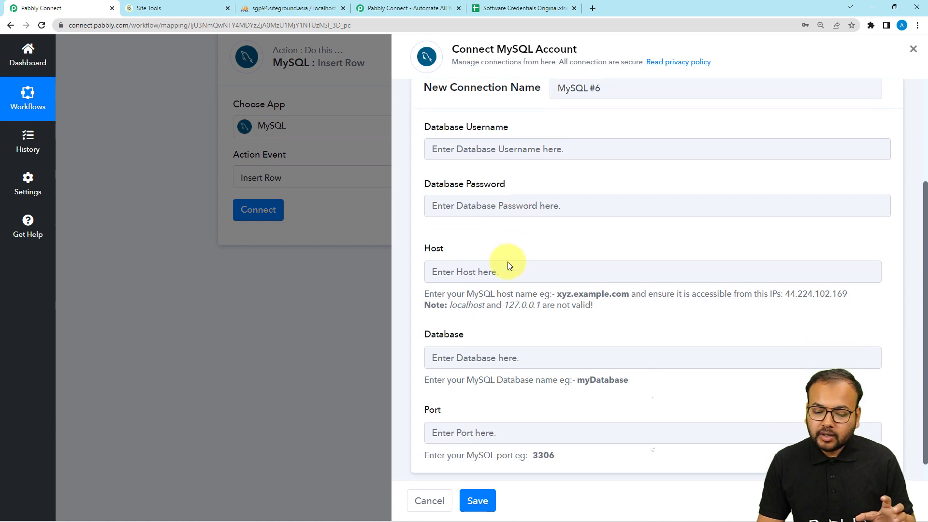
Copy the host name from the phpMyAdmin address and set the new connection's host to sgp94.siteground.asia
{"action": "left_click", "coordinate": [295, 13]}
{"action": "left_click", "coordinate": [117, 25]}
{"action": "double_click", "coordinate": [117, 25]}
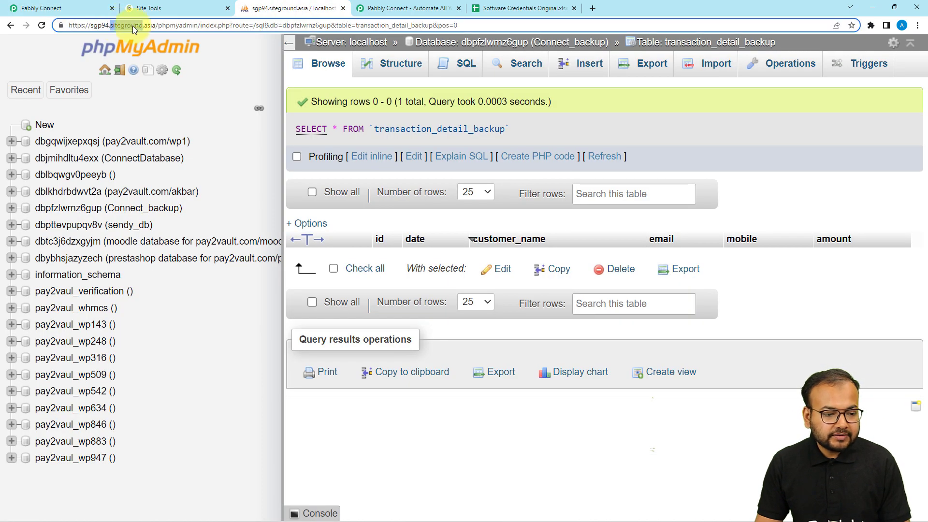
{"action": "left_click_drag", "start_coordinate": [156, 27], "coordinate": [92, 27]}
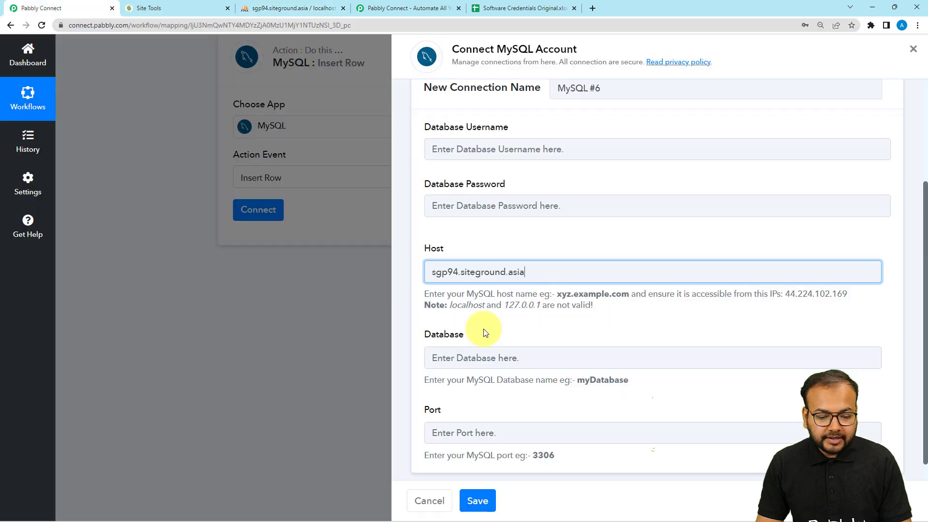
{"action": "left_click", "coordinate": [489, 331]}
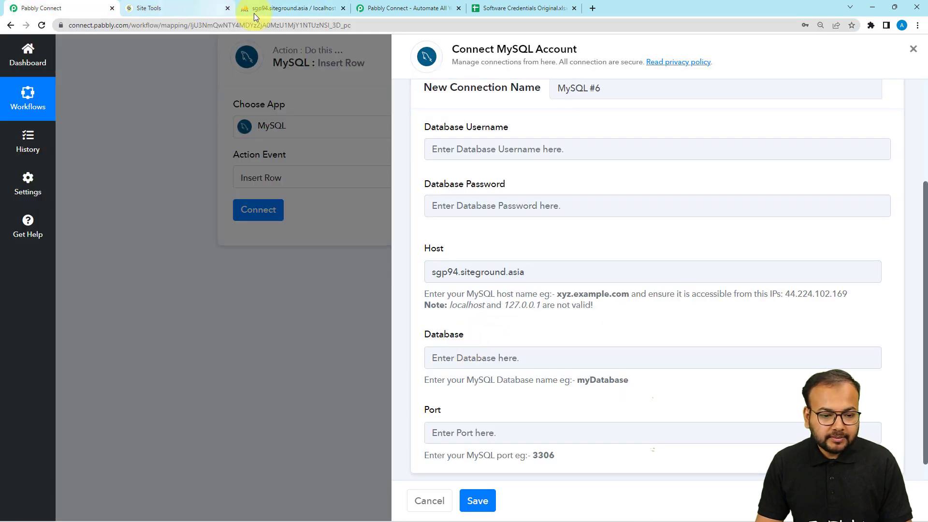
Copy the Connect_backup database name from SiteGround Site Tools and set the connection's database to dbpfzlwrnz6gup
{"action": "left_click", "coordinate": [305, 10]}
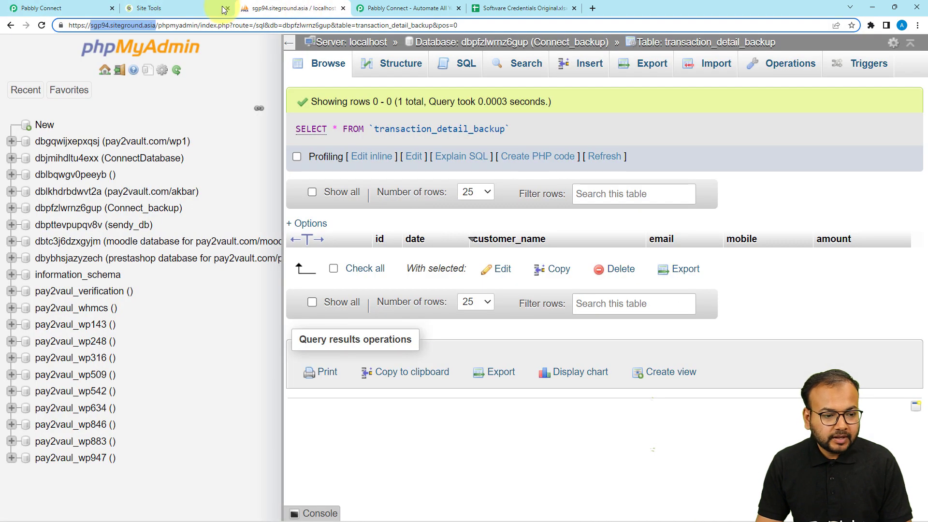
{"action": "left_click", "coordinate": [203, 9]}
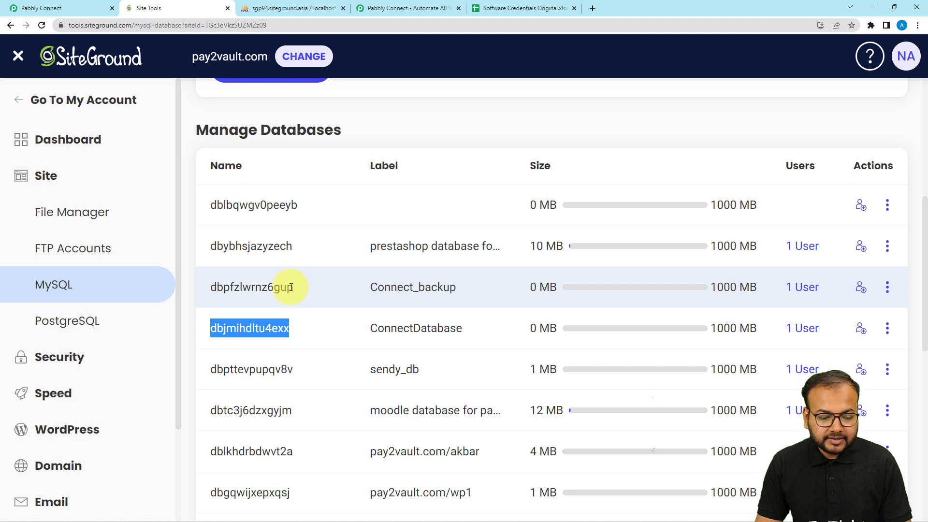
{"action": "left_click_drag", "start_coordinate": [291, 287], "coordinate": [216, 295]}
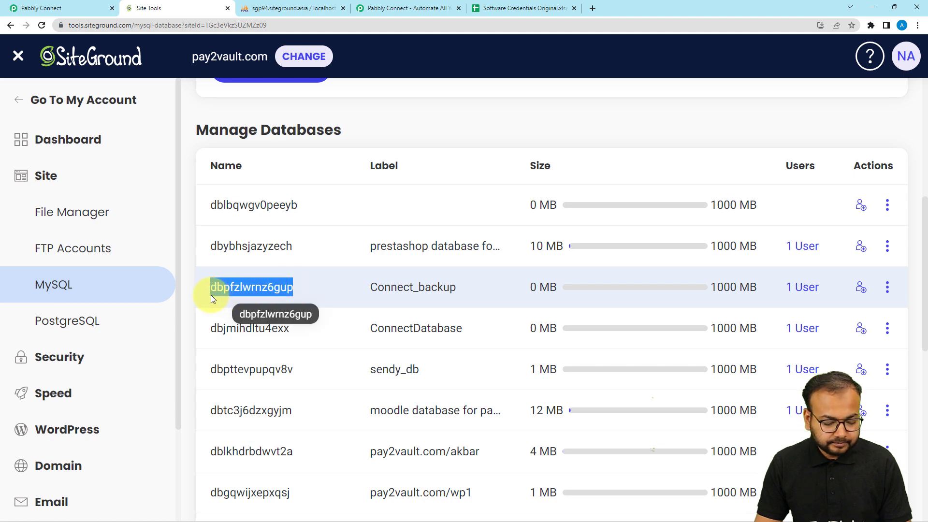
{"action": "left_click", "coordinate": [73, 8]}
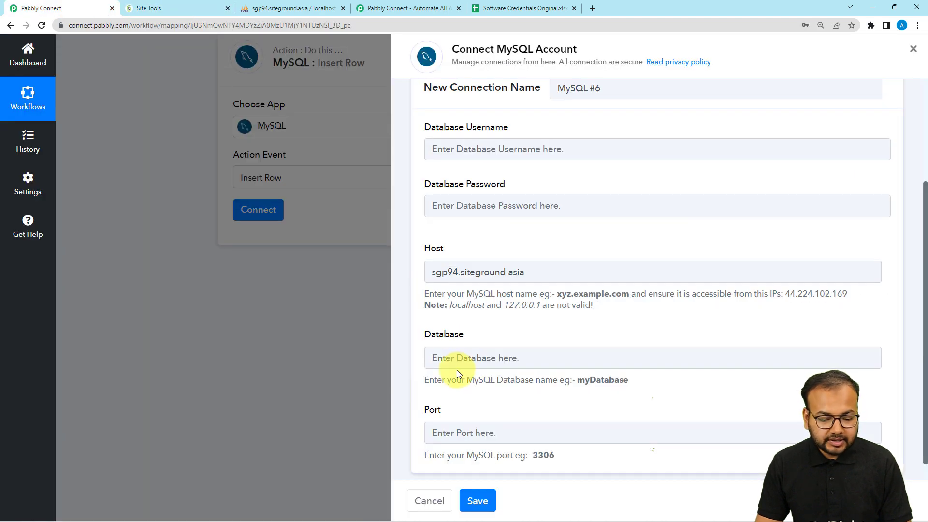
{"action": "left_click", "coordinate": [436, 358]}
{"action": "type", "text": "dbpfzlwrnz6gup"}
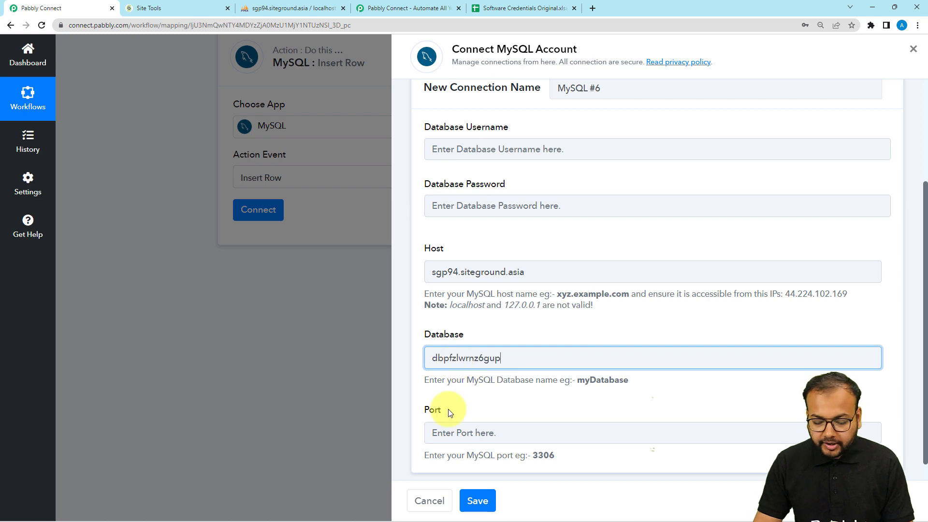
Set the port to 3306, fill in the database username and password, and save the MySQL connection
{"action": "left_click", "coordinate": [498, 433]}
{"action": "type", "text": "3306"}
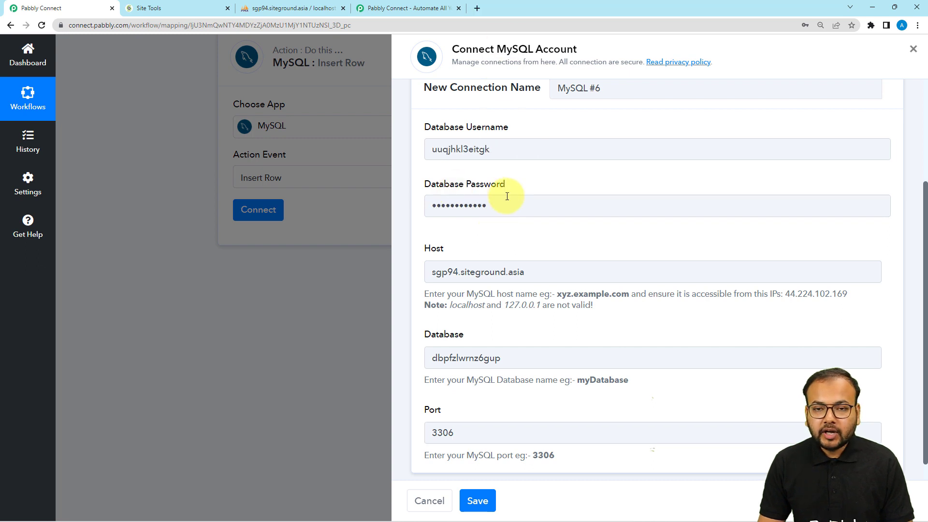
{"action": "scroll", "coordinate": [505, 197], "scroll_direction": "down", "scroll_amount": 1}
{"action": "left_click", "coordinate": [478, 501]}
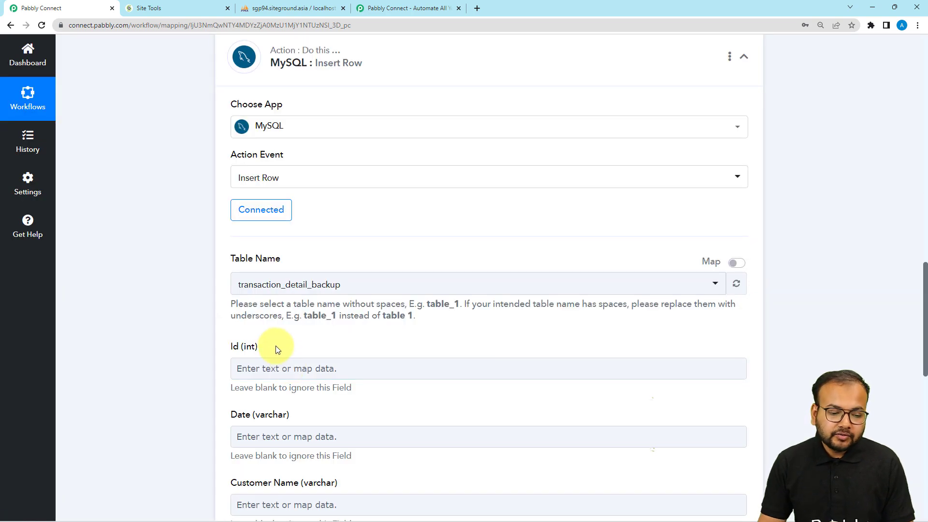
Review the table choices and column fields for transaction_detail_backup and compare them with the table in phpMyAdmin
{"action": "scroll", "coordinate": [227, 338], "scroll_direction": "down", "scroll_amount": 1}
{"action": "scroll", "coordinate": [225, 225], "scroll_direction": "down", "scroll_amount": 1}
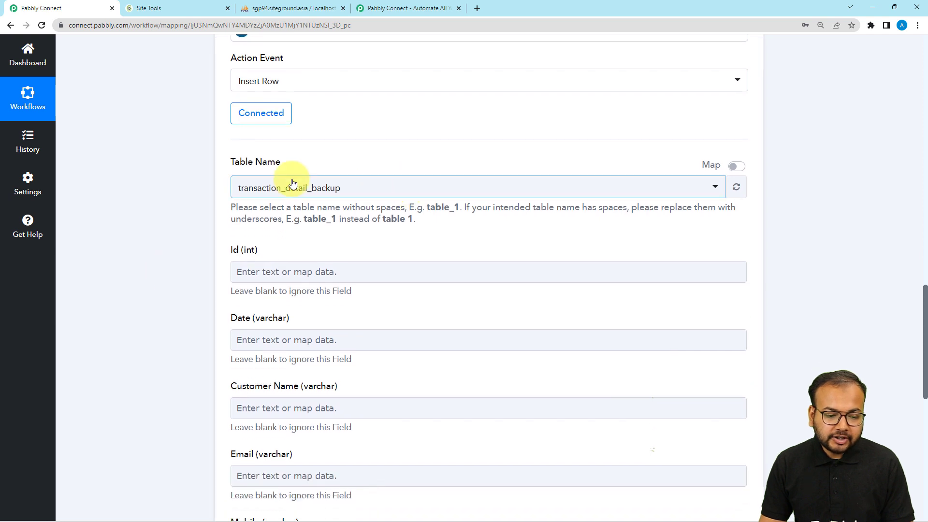
{"action": "left_click", "coordinate": [333, 198]}
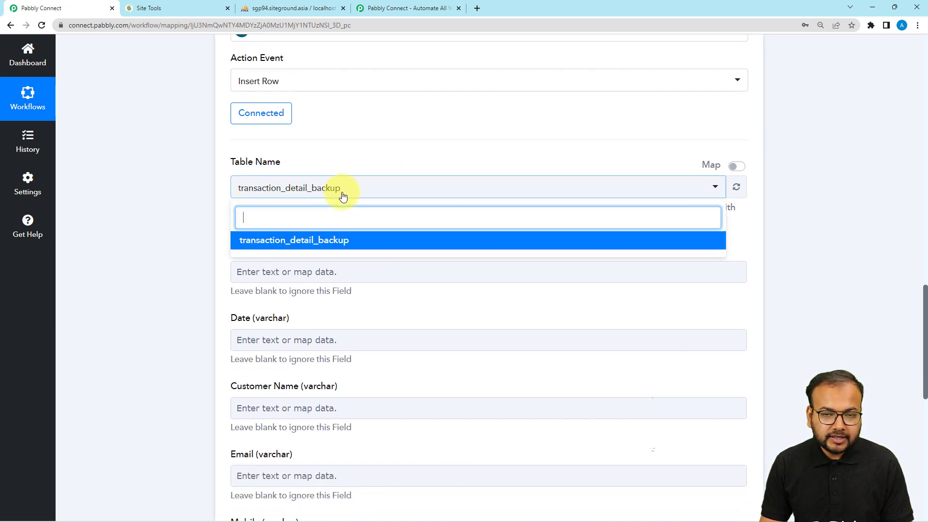
{"action": "left_click", "coordinate": [195, 183]}
{"action": "scroll", "coordinate": [195, 184], "scroll_direction": "down", "scroll_amount": 3}
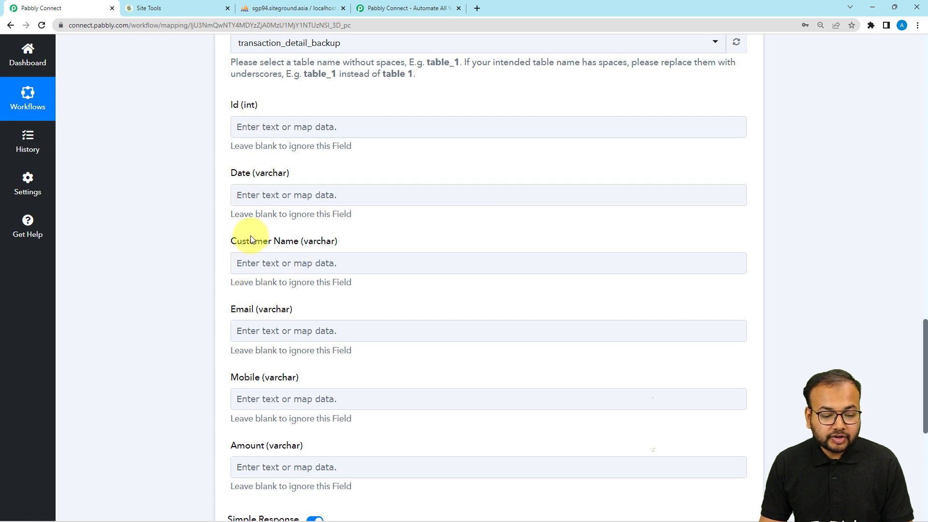
{"action": "scroll", "coordinate": [238, 360], "scroll_direction": "down", "scroll_amount": 2}
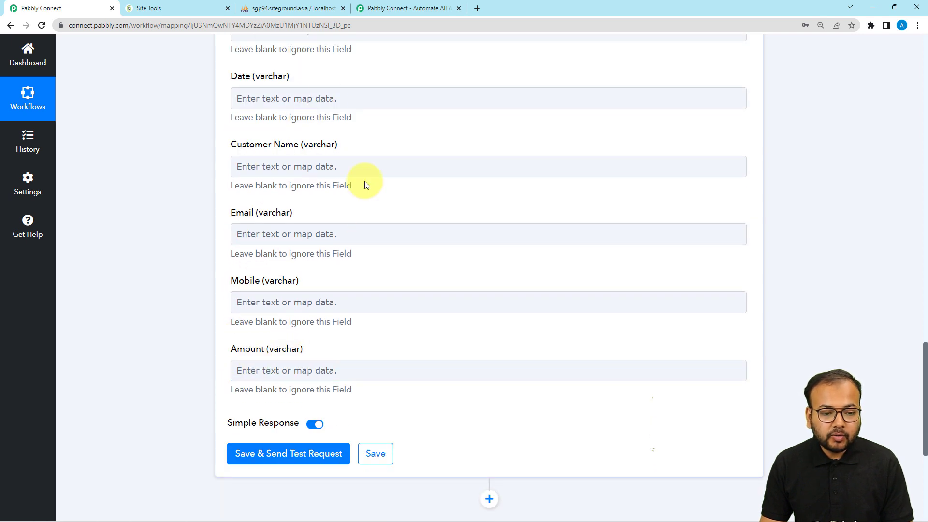
{"action": "left_click", "coordinate": [292, 11]}
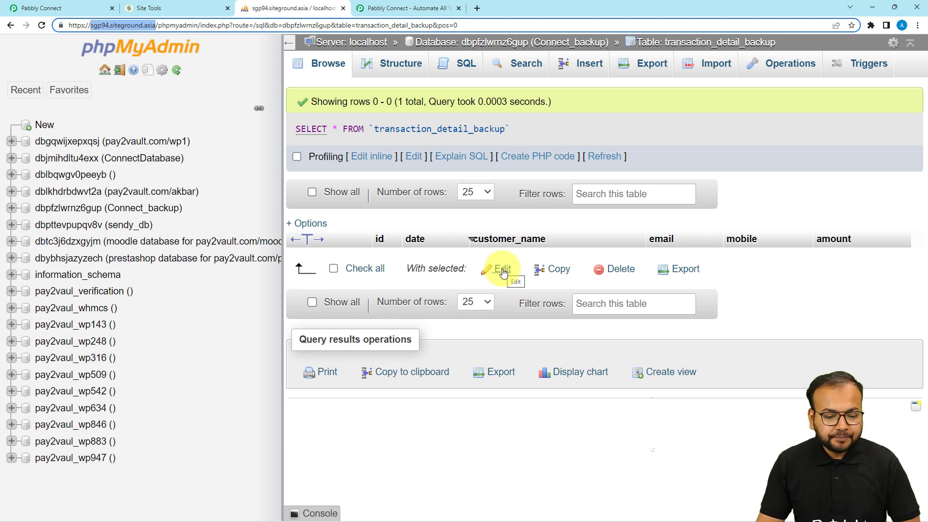
{"action": "left_click", "coordinate": [83, 6]}
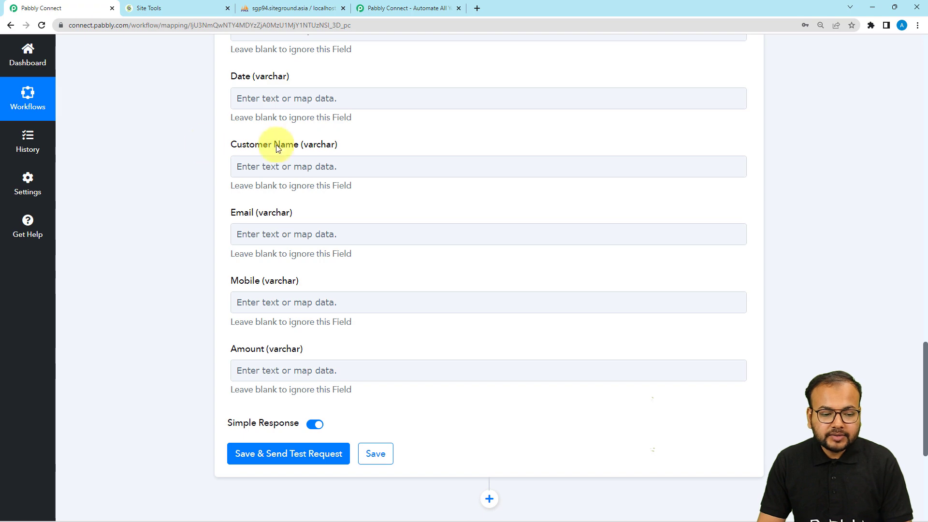
Examine the trigger response's unique column, mobile number, id, email, date, customer name and amount labels against the Insert Row fields
{"action": "scroll", "coordinate": [338, 201], "scroll_direction": "up", "scroll_amount": 10}
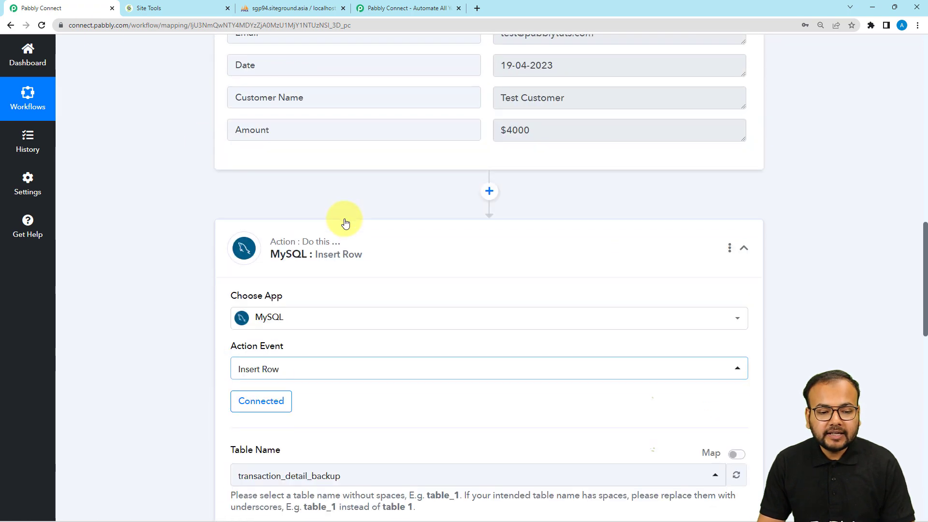
{"action": "scroll", "coordinate": [345, 220], "scroll_direction": "down", "scroll_amount": 1}
{"action": "scroll", "coordinate": [346, 222], "scroll_direction": "up", "scroll_amount": 3}
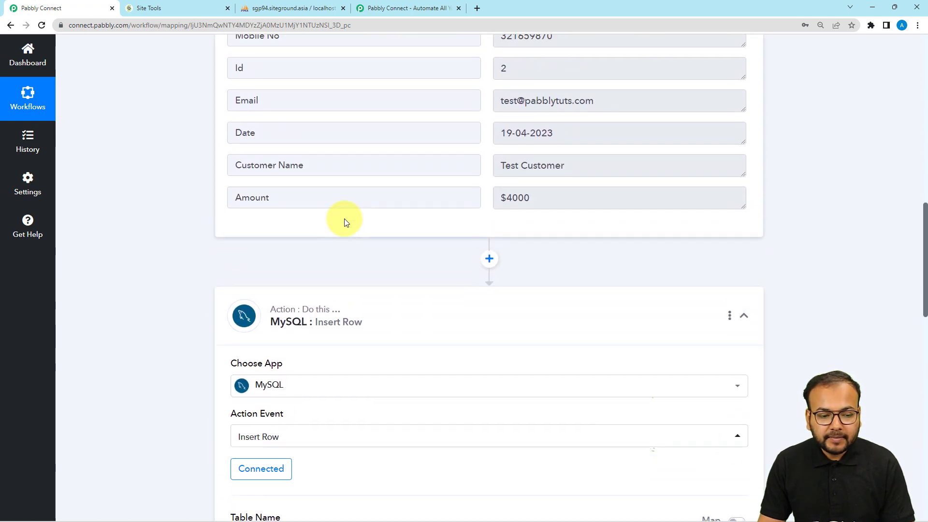
{"action": "scroll", "coordinate": [356, 195], "scroll_direction": "up", "scroll_amount": 3}
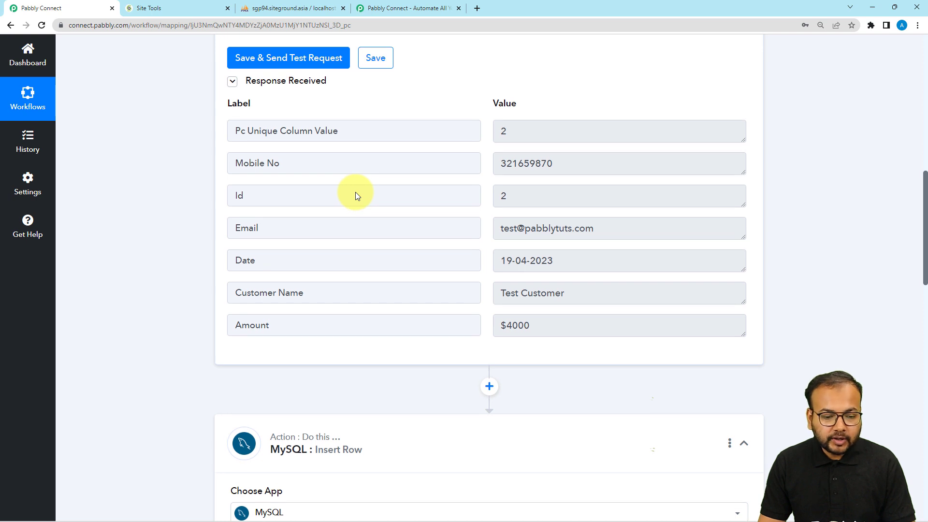
{"action": "left_click_drag", "start_coordinate": [333, 130], "coordinate": [231, 130]}
{"action": "left_click_drag", "start_coordinate": [290, 168], "coordinate": [233, 165]}
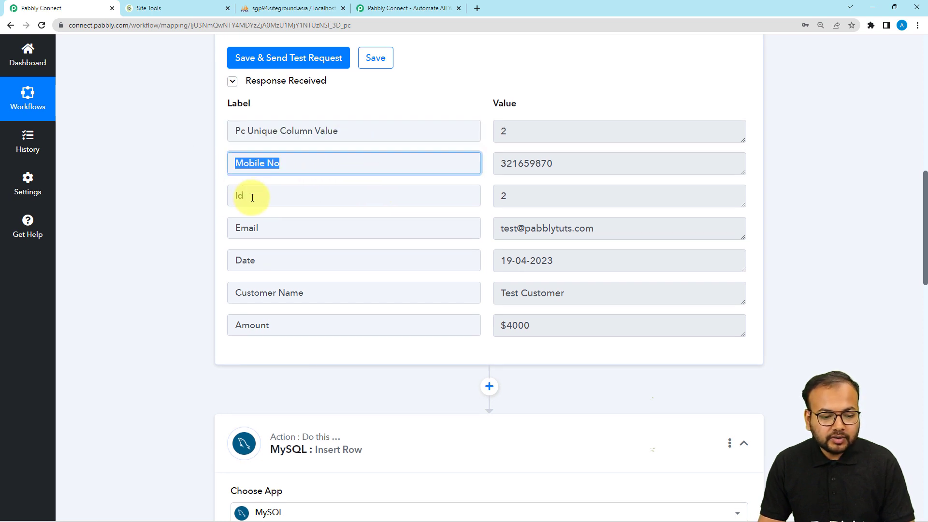
{"action": "left_click_drag", "start_coordinate": [249, 195], "coordinate": [196, 198]}
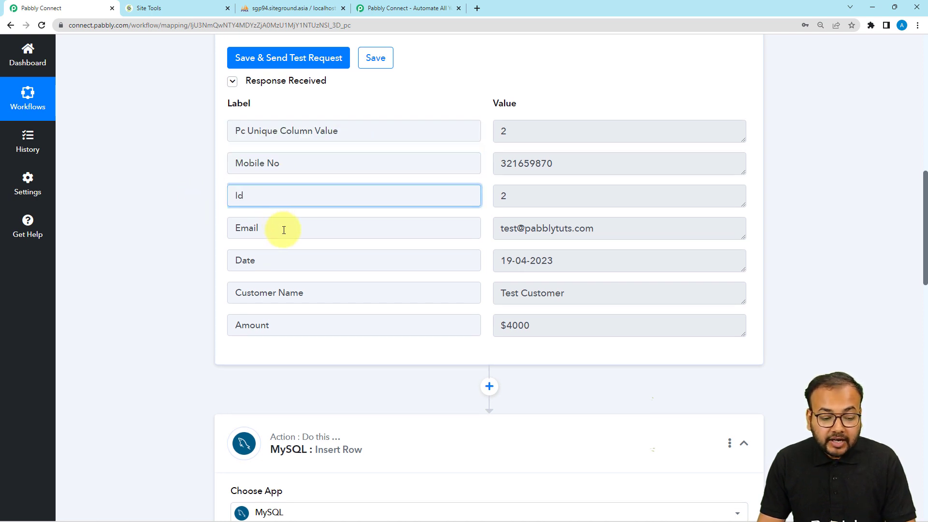
{"action": "left_click_drag", "start_coordinate": [284, 228], "coordinate": [233, 230]}
{"action": "left_click_drag", "start_coordinate": [280, 261], "coordinate": [214, 258]}
{"action": "left_click_drag", "start_coordinate": [312, 295], "coordinate": [231, 294]}
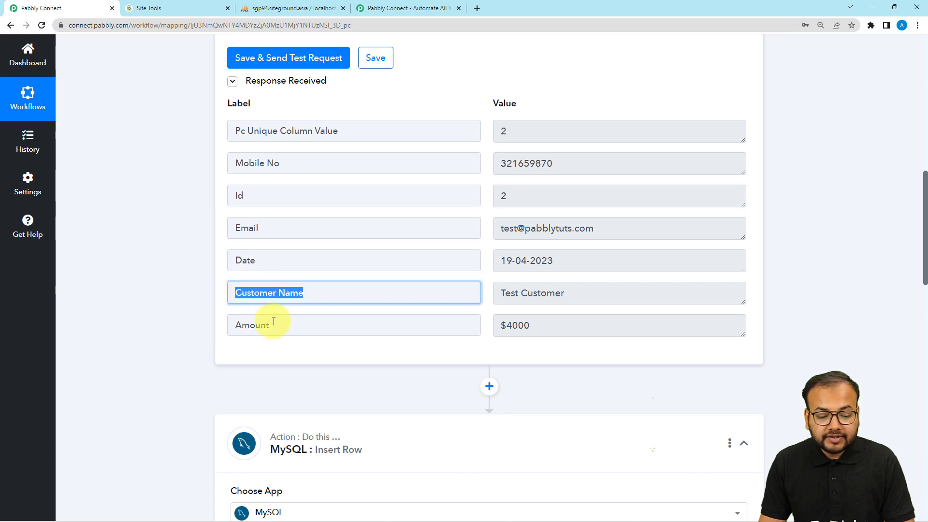
{"action": "left_click_drag", "start_coordinate": [271, 325], "coordinate": [211, 327]}
{"action": "scroll", "coordinate": [184, 323], "scroll_direction": "down", "scroll_amount": 3}
{"action": "scroll", "coordinate": [185, 324], "scroll_direction": "down", "scroll_amount": 8}
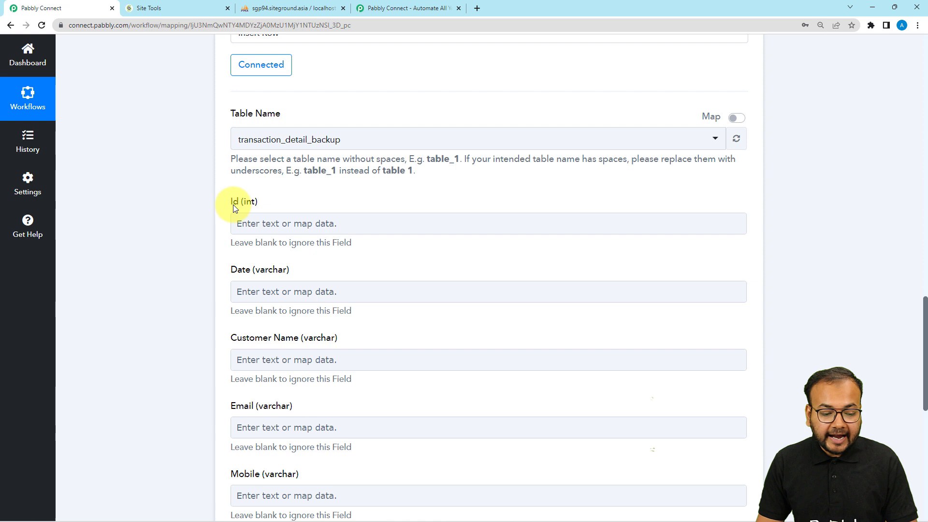
Map the Insert Row action's Id and Date fields to the Id and Date values from the MySQL New Row trigger
{"action": "left_click", "coordinate": [273, 221]}
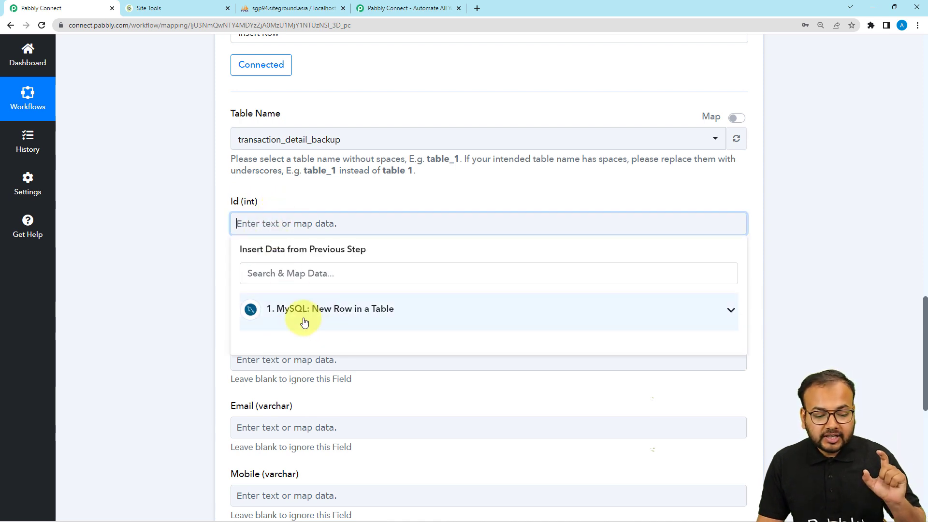
{"action": "left_click", "coordinate": [336, 317]}
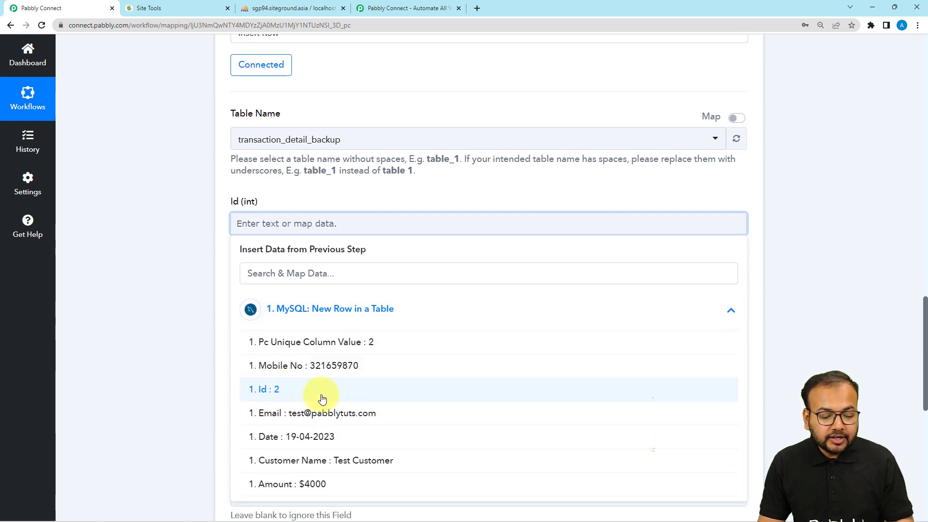
{"action": "left_click", "coordinate": [276, 388]}
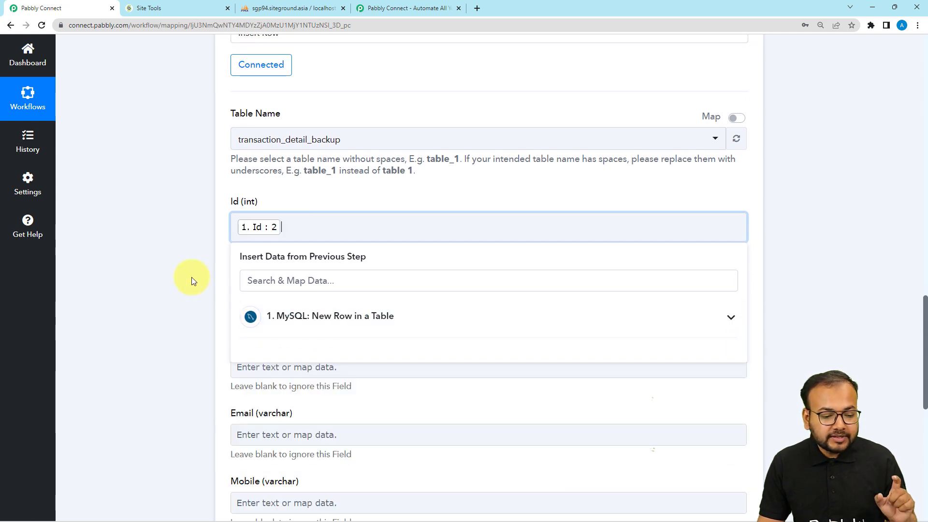
{"action": "scroll", "coordinate": [265, 290], "scroll_direction": "down", "scroll_amount": 2}
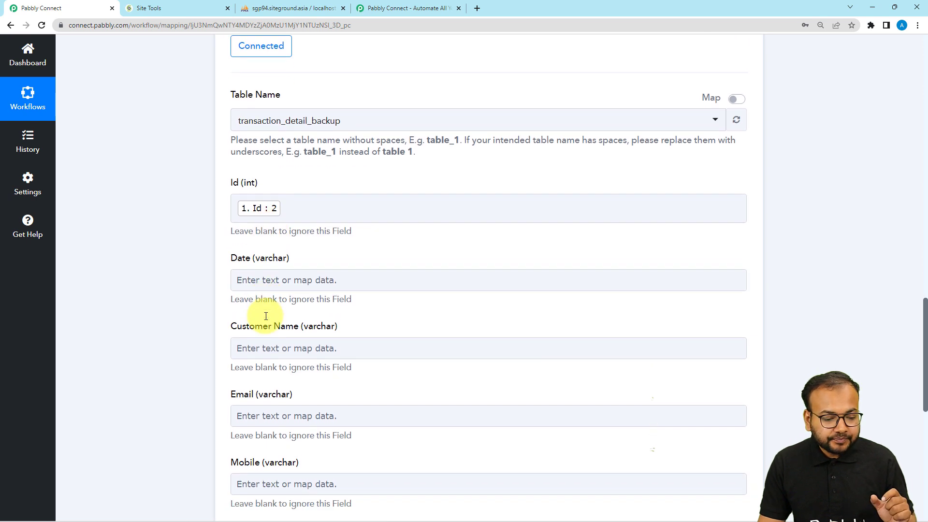
{"action": "left_click", "coordinate": [270, 207]}
{"action": "left_click", "coordinate": [271, 288]}
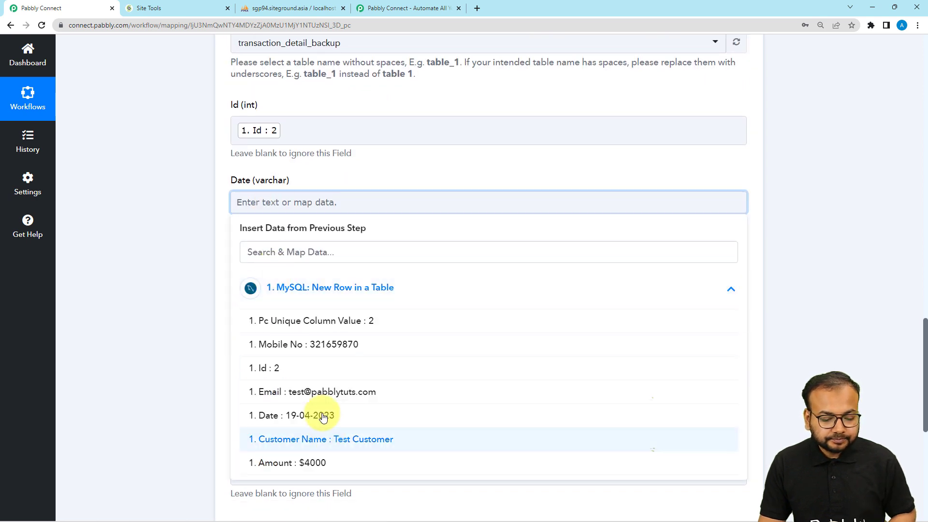
{"action": "left_click", "coordinate": [317, 357]}
{"action": "left_click", "coordinate": [190, 317]}
Map the Customer Name and Email fields to the trigger's Customer Name and Email values
{"action": "left_click", "coordinate": [257, 281]}
{"action": "left_click", "coordinate": [254, 362]}
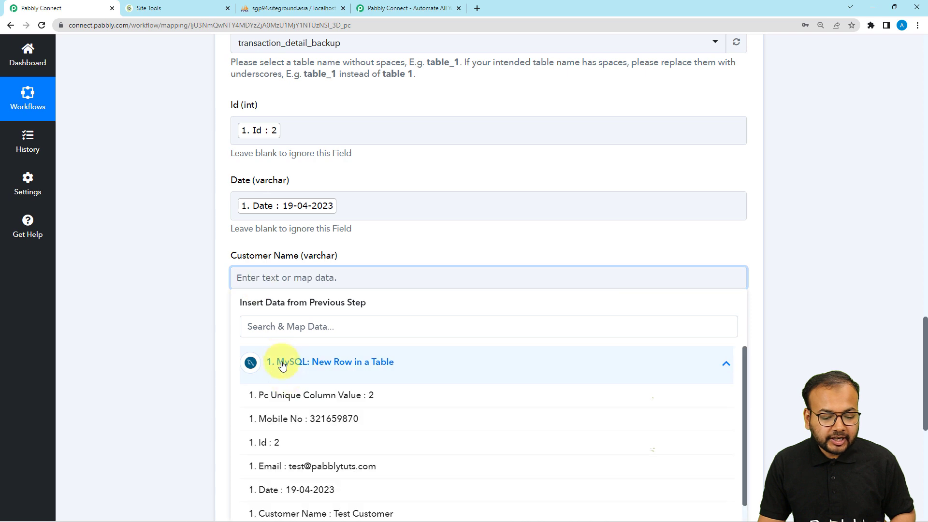
{"action": "scroll", "coordinate": [307, 451], "scroll_direction": "down", "scroll_amount": 1}
{"action": "left_click", "coordinate": [311, 488]}
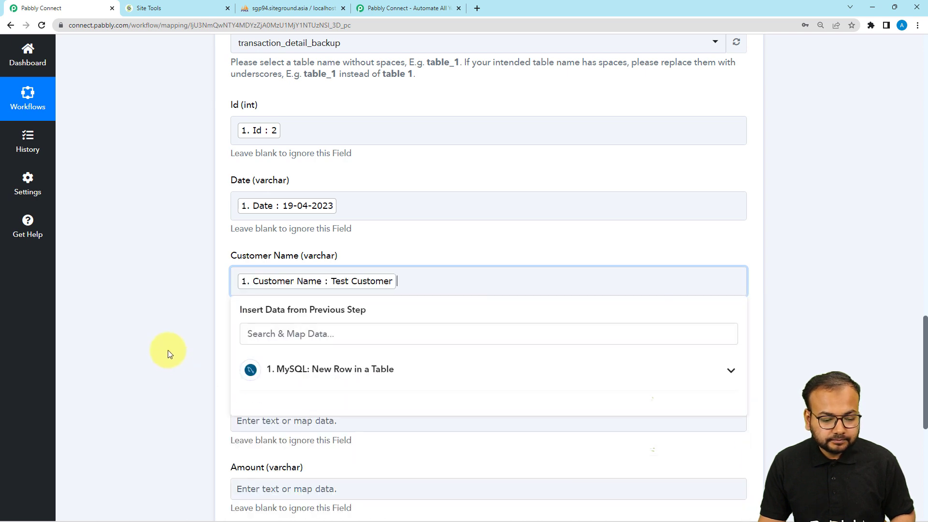
{"action": "left_click", "coordinate": [169, 353]}
{"action": "scroll", "coordinate": [268, 288], "scroll_direction": "down", "scroll_amount": 2}
{"action": "left_click", "coordinate": [280, 263]}
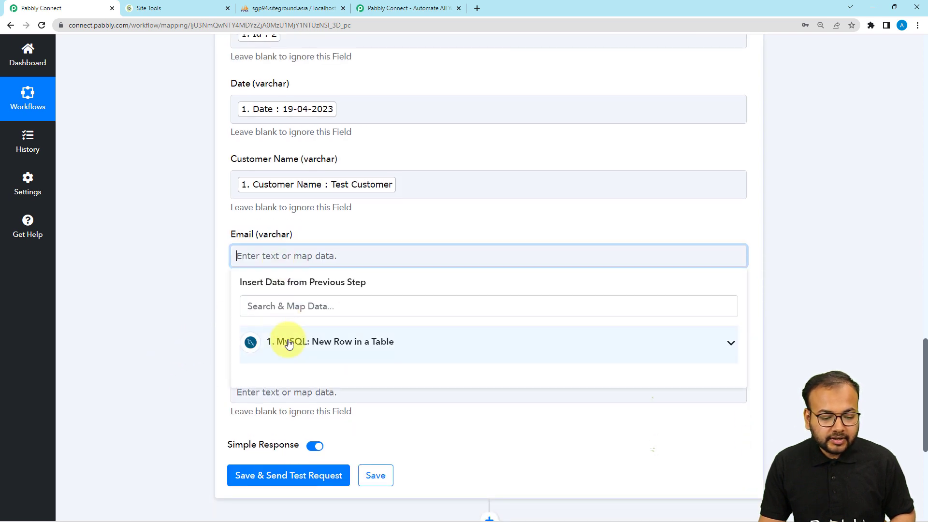
{"action": "left_click", "coordinate": [282, 341]}
{"action": "left_click", "coordinate": [307, 445]}
{"action": "left_click", "coordinate": [146, 340]}
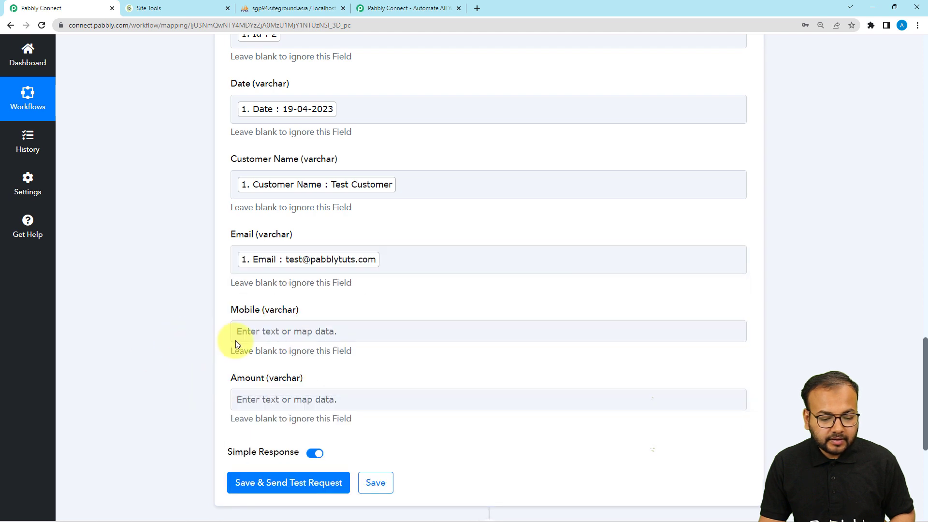
Map the Mobile field to the trigger's Mobile No and the Amount field to its Amount
{"action": "left_click", "coordinate": [245, 333]}
{"action": "scroll", "coordinate": [270, 333], "scroll_direction": "down", "scroll_amount": 2}
{"action": "left_click", "coordinate": [295, 329]}
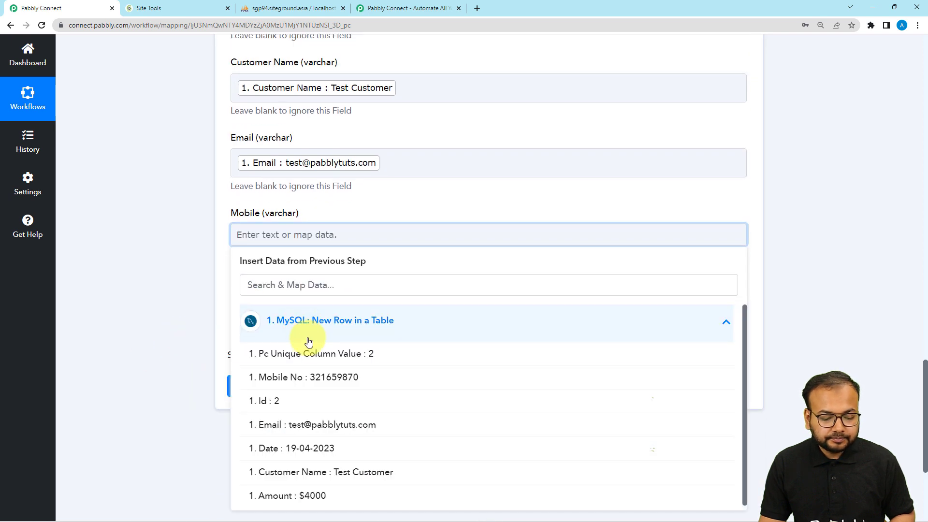
{"action": "left_click", "coordinate": [307, 378]}
{"action": "left_click", "coordinate": [190, 318]}
{"action": "left_click", "coordinate": [261, 313]}
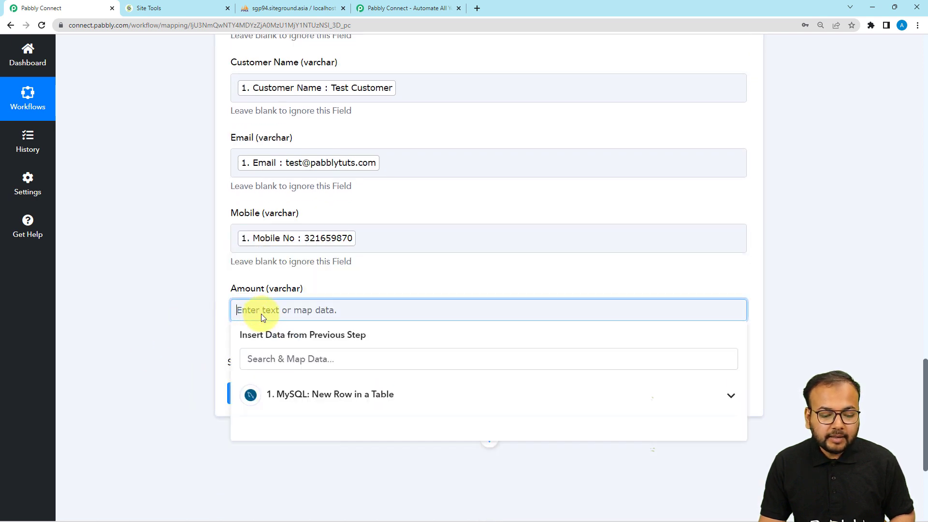
{"action": "left_click", "coordinate": [281, 393]}
{"action": "scroll", "coordinate": [295, 466], "scroll_direction": "down", "scroll_amount": 3}
{"action": "left_click", "coordinate": [312, 425]}
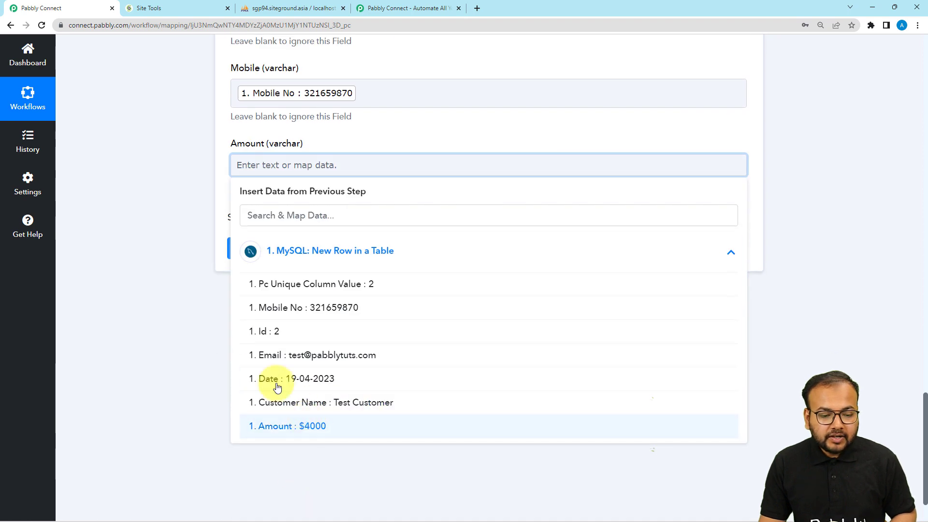
{"action": "left_click", "coordinate": [143, 201]}
Review the Insert Row action's table selection and all its mapped fields from Amount up to Id
{"action": "scroll", "coordinate": [143, 201], "scroll_direction": "up", "scroll_amount": 3}
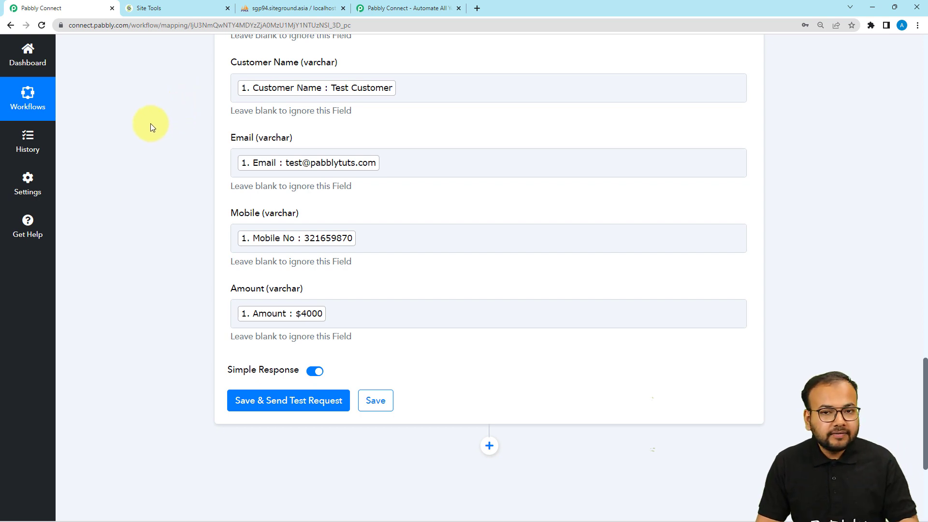
{"action": "scroll", "coordinate": [150, 123], "scroll_direction": "up", "scroll_amount": 4}
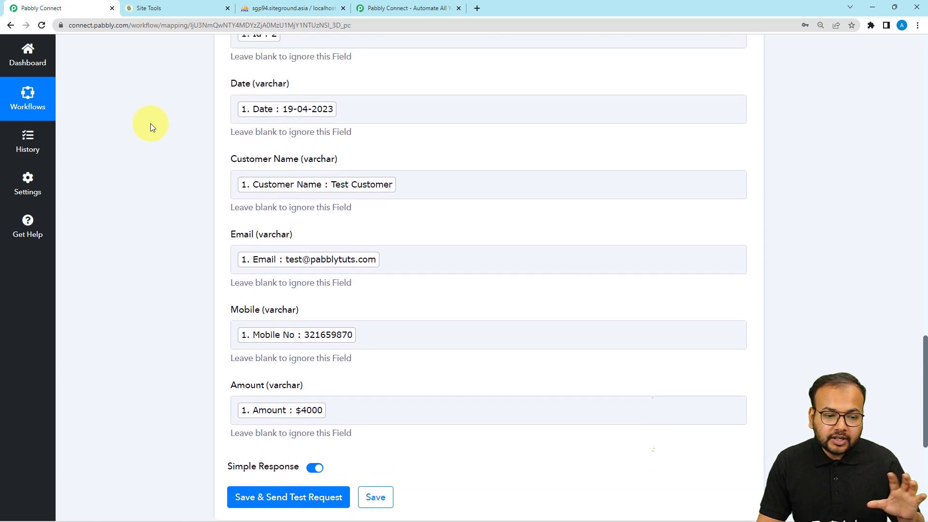
{"action": "scroll", "coordinate": [151, 127], "scroll_direction": "up", "scroll_amount": 2}
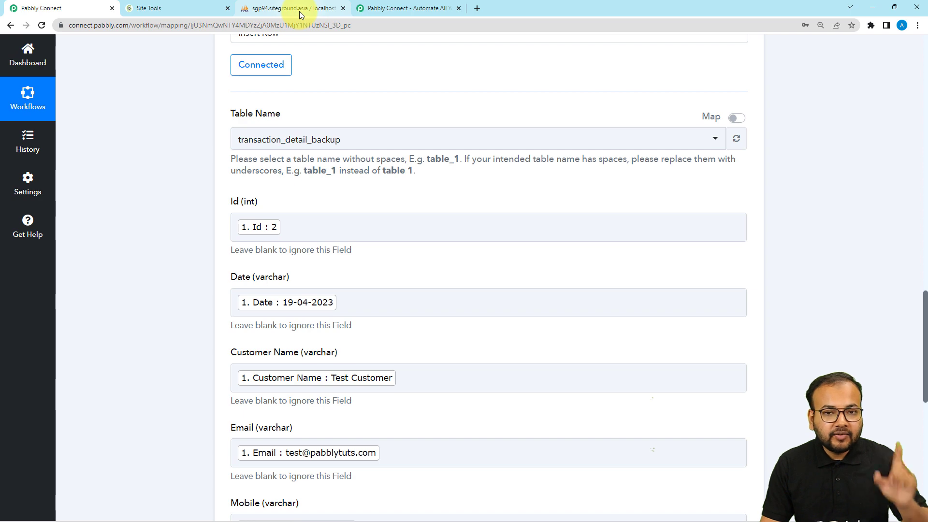
{"action": "mouse_move", "coordinate": [300, 11]}
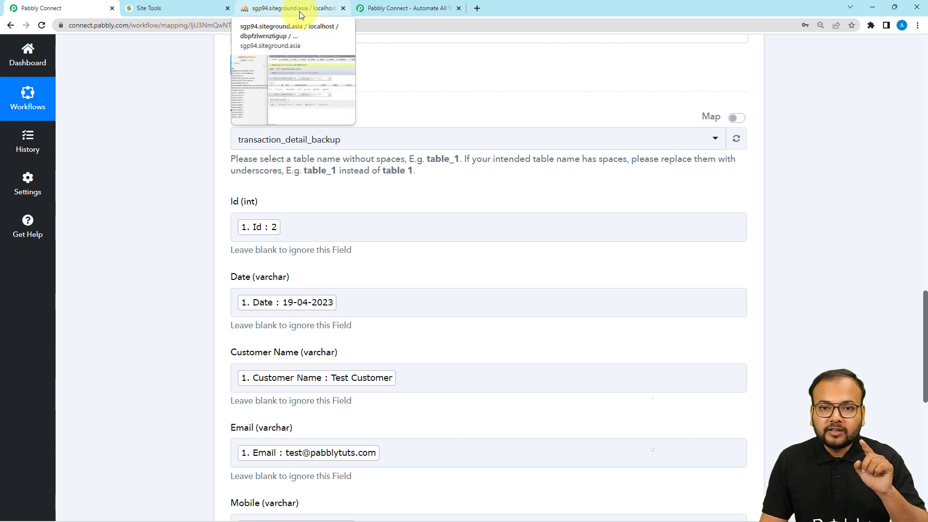
{"action": "scroll", "coordinate": [169, 88], "scroll_direction": "up", "scroll_amount": 3}
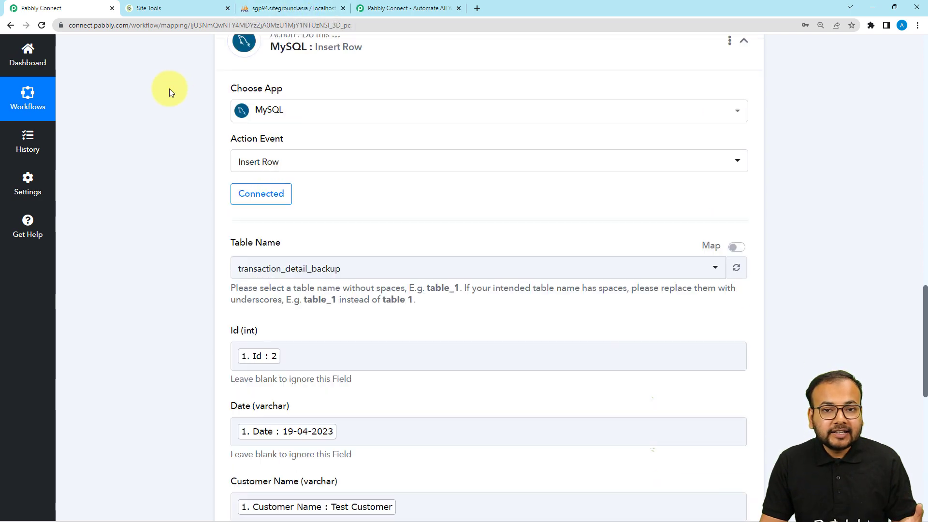
{"action": "scroll", "coordinate": [169, 88], "scroll_direction": "up", "scroll_amount": 4}
{"action": "scroll", "coordinate": [169, 89], "scroll_direction": "down", "scroll_amount": 6}
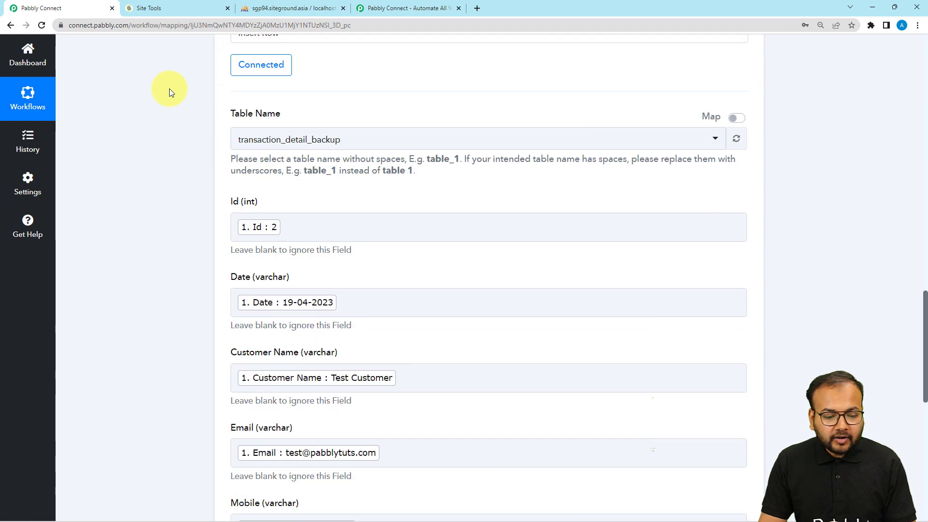
{"action": "scroll", "coordinate": [169, 88], "scroll_direction": "down", "scroll_amount": 10}
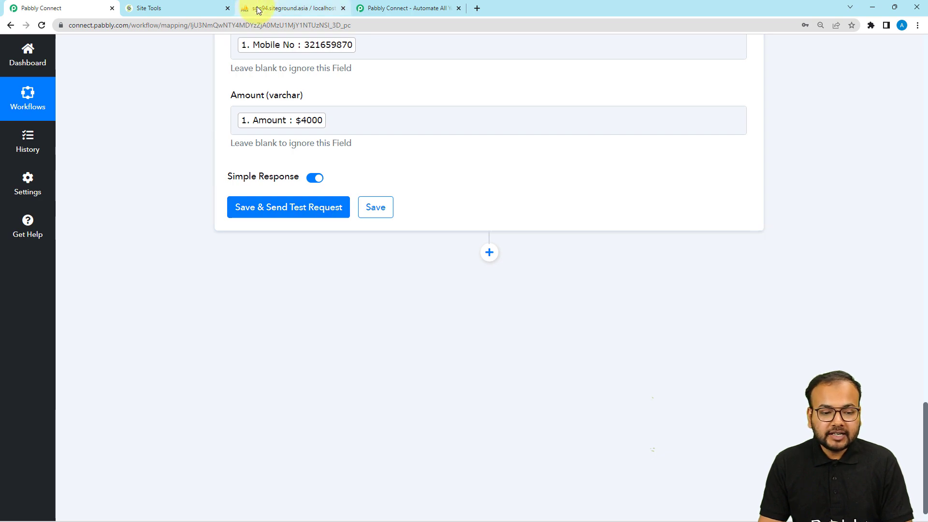
Check transaction_detail_backup in phpMyAdmin, then return to Pabbly Connect to save the Insert Row action and send its test request
{"action": "left_click", "coordinate": [304, 10]}
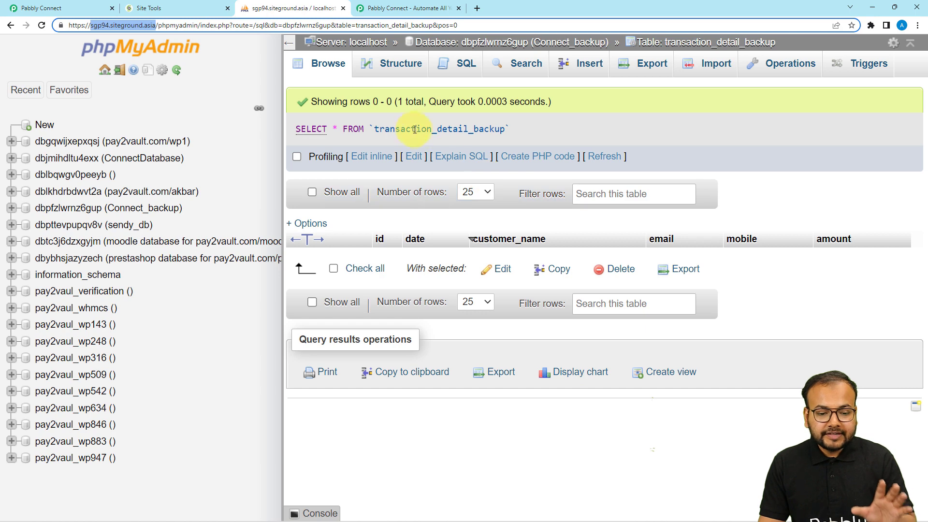
{"action": "left_click", "coordinate": [96, 6]}
{"action": "left_click", "coordinate": [234, 206]}
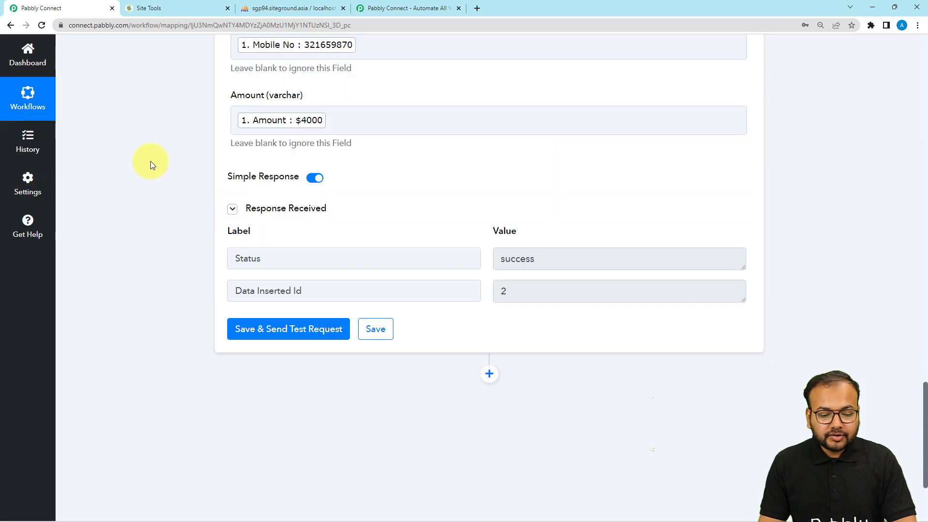
Examine the test response's status and reload transaction_detail_backup in phpMyAdmin to check for the inserted row
{"action": "scroll", "coordinate": [150, 161], "scroll_direction": "down", "scroll_amount": 2}
{"action": "left_click_drag", "start_coordinate": [547, 166], "coordinate": [490, 164]}
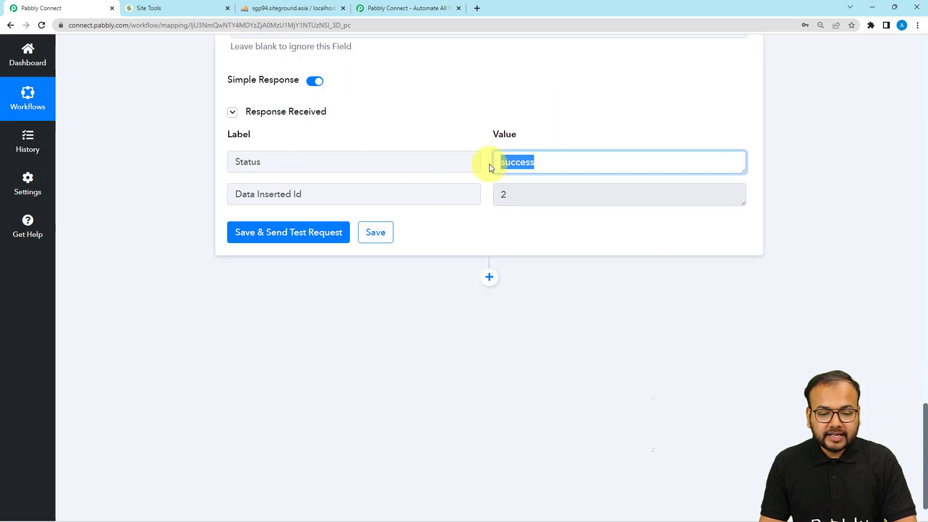
{"action": "left_click", "coordinate": [288, 7]}
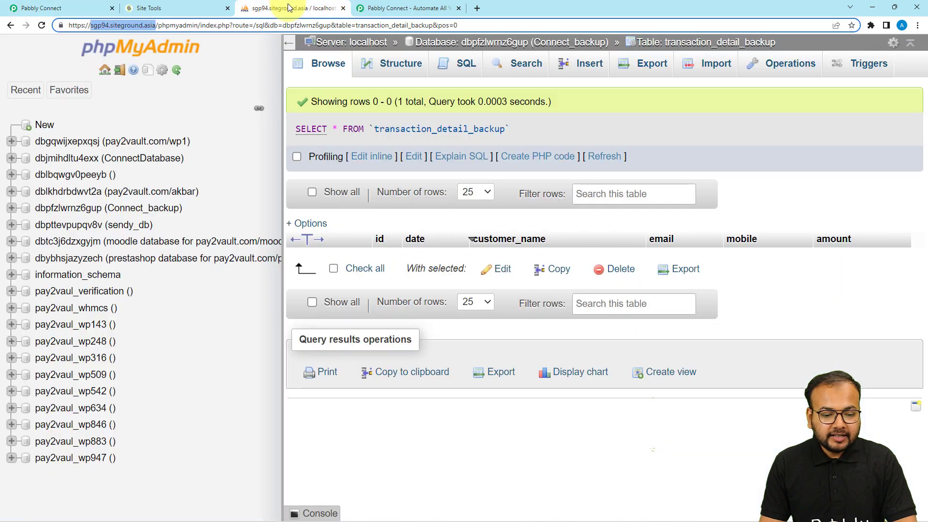
{"action": "left_click", "coordinate": [45, 29]}
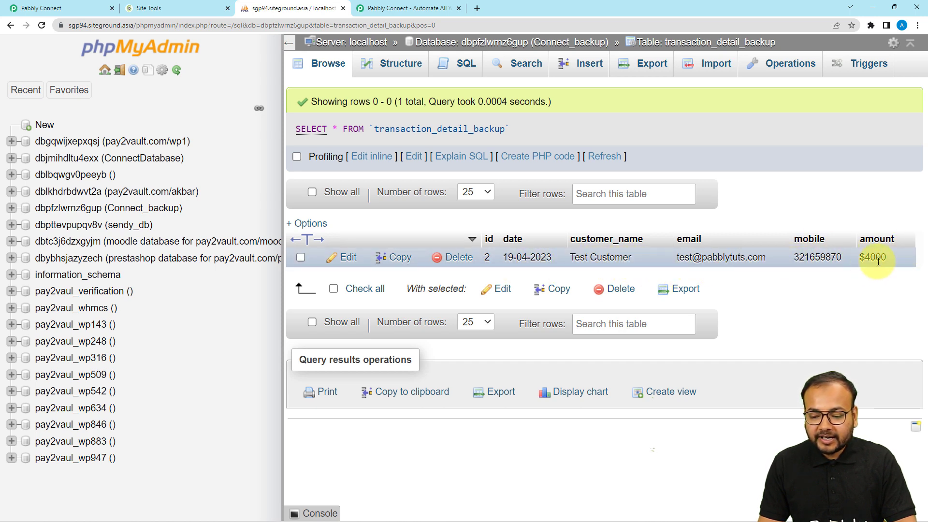
Return to Pabbly Connect, collapse the Insert Row action and decline the browser's offer to save the password
{"action": "left_click", "coordinate": [92, 8]}
{"action": "scroll", "coordinate": [163, 196], "scroll_direction": "up", "scroll_amount": 4}
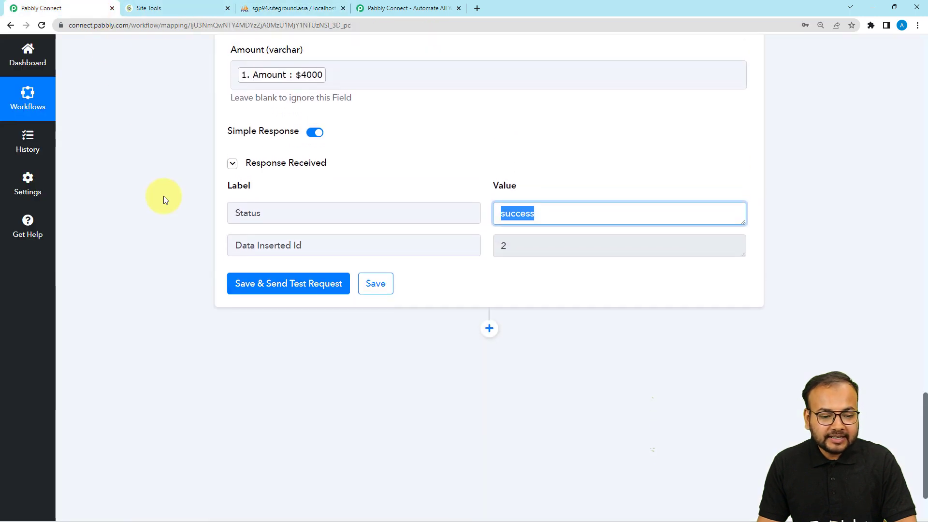
{"action": "scroll", "coordinate": [163, 196], "scroll_direction": "up", "scroll_amount": 3}
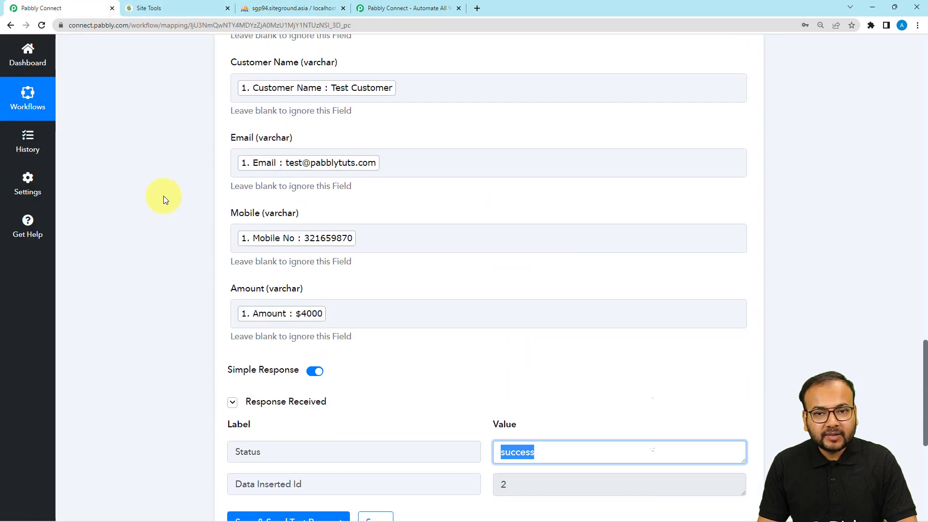
{"action": "scroll", "coordinate": [176, 189], "scroll_direction": "up", "scroll_amount": 8}
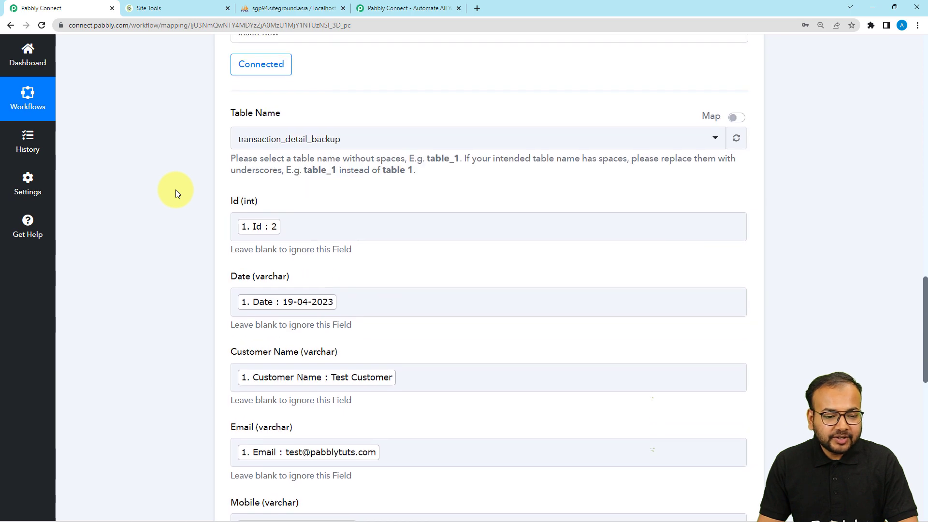
{"action": "scroll", "coordinate": [176, 189], "scroll_direction": "up", "scroll_amount": 3}
{"action": "left_click", "coordinate": [275, 207]}
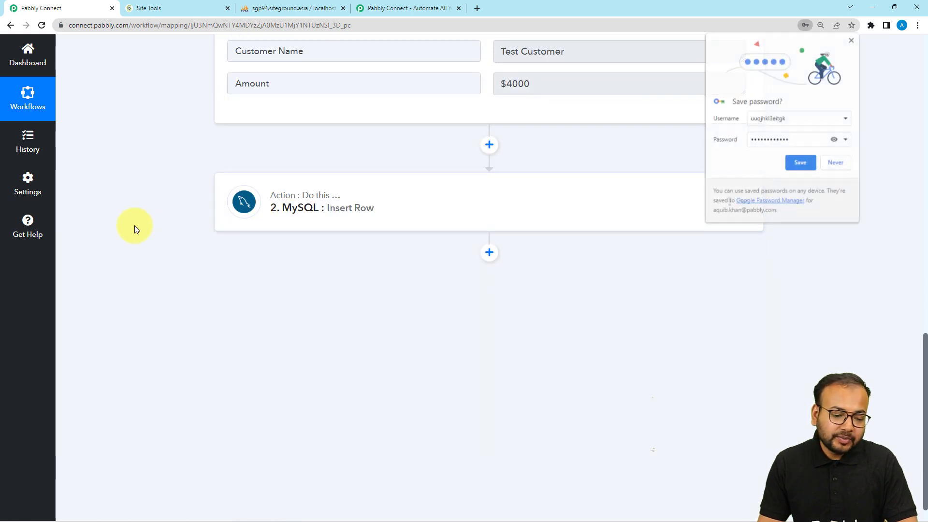
{"action": "scroll", "coordinate": [145, 227], "scroll_direction": "up", "scroll_amount": 3}
{"action": "left_click", "coordinate": [836, 163]}
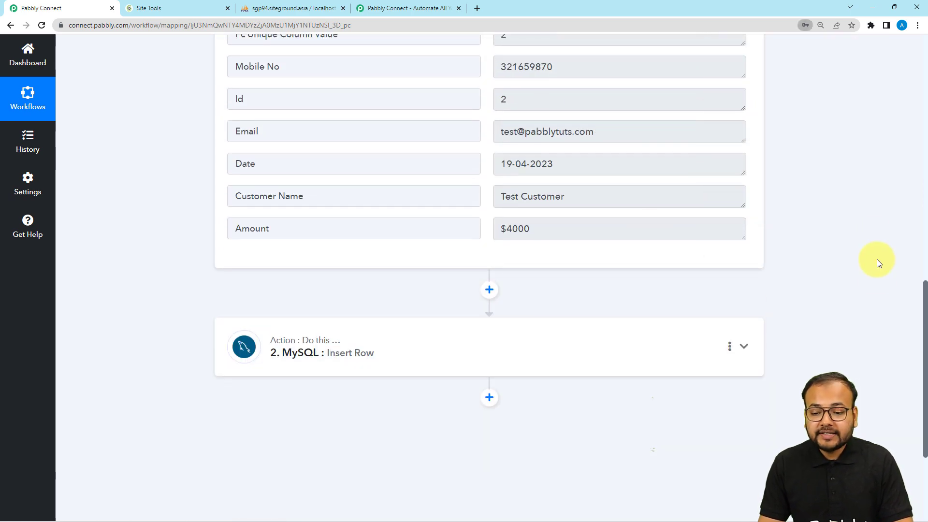